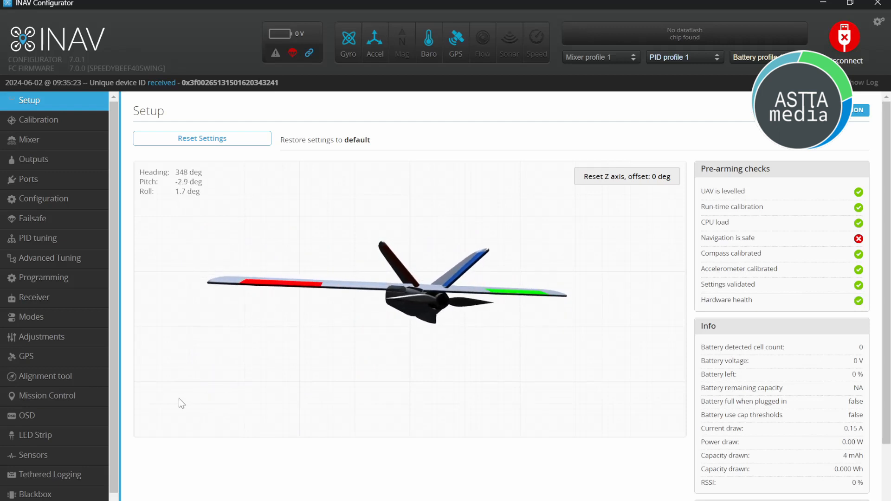
# Output the full configuration diff in the CLI, copy it to the clipboard as a backup, and disconnect from the flight controller
pyautogui.scroll(-1, 51, 464)
pyautogui.click(25, 496)
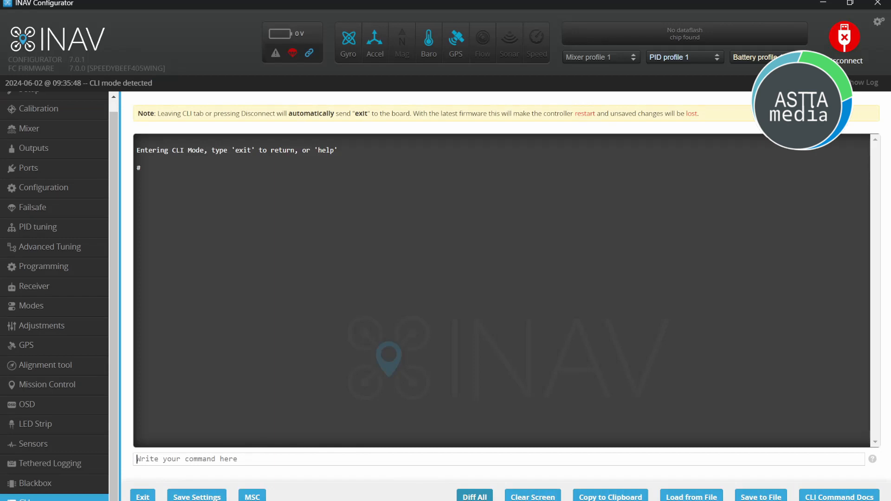
pyautogui.click(474, 497)
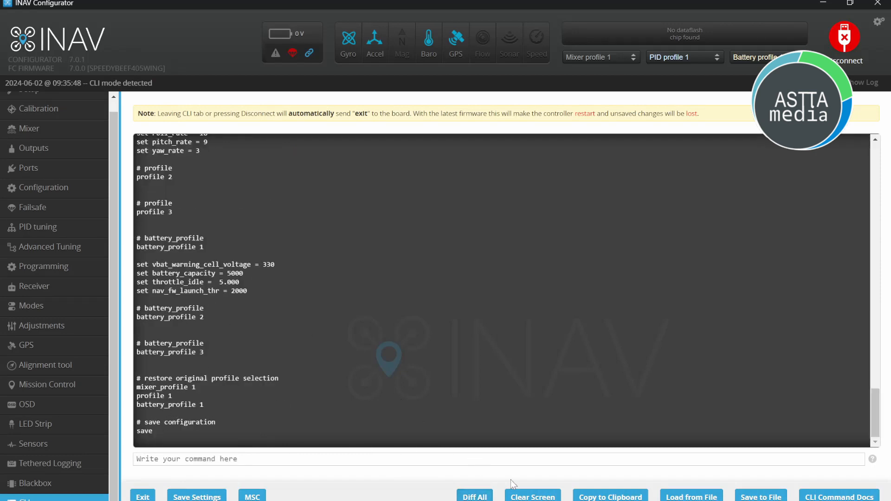
pyautogui.click(619, 498)
pyautogui.click(844, 37)
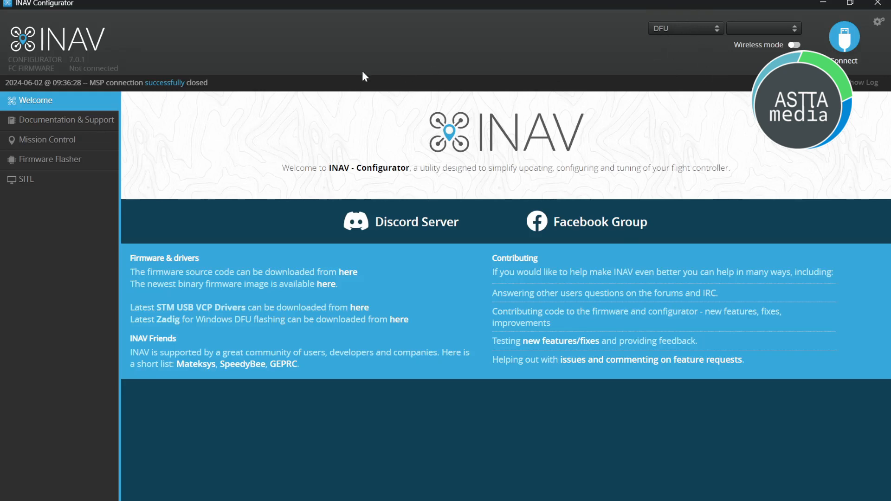
# Load the online 7.1.0 firmware for the SPEEDYBEEF405WING board in the firmware flasher, with No reboot sequence and Full chip erase enabled
pyautogui.click(59, 160)
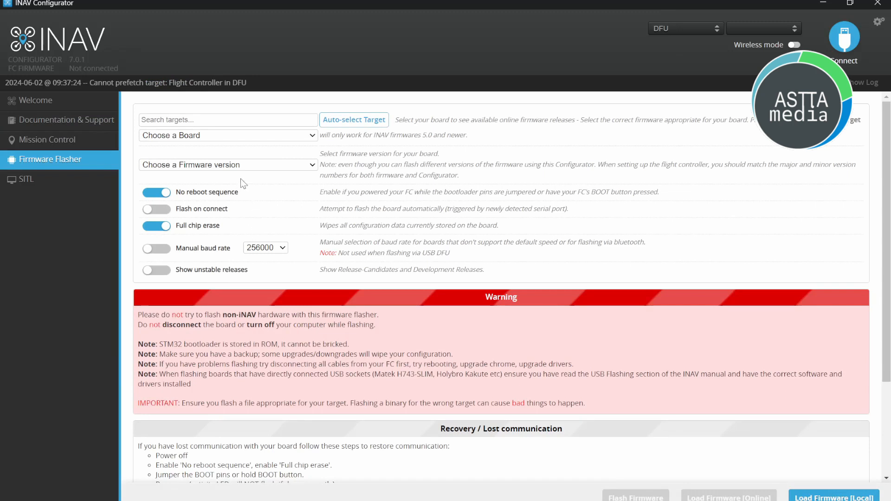
pyautogui.click(225, 184)
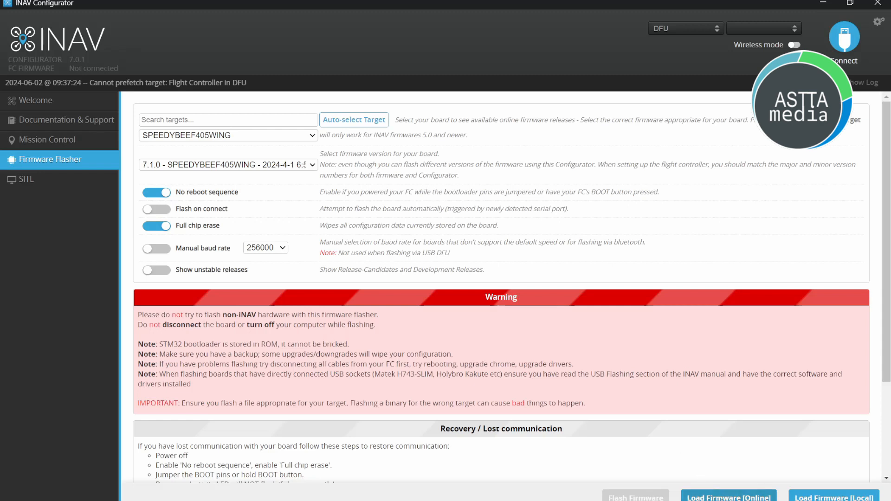
pyautogui.click(729, 496)
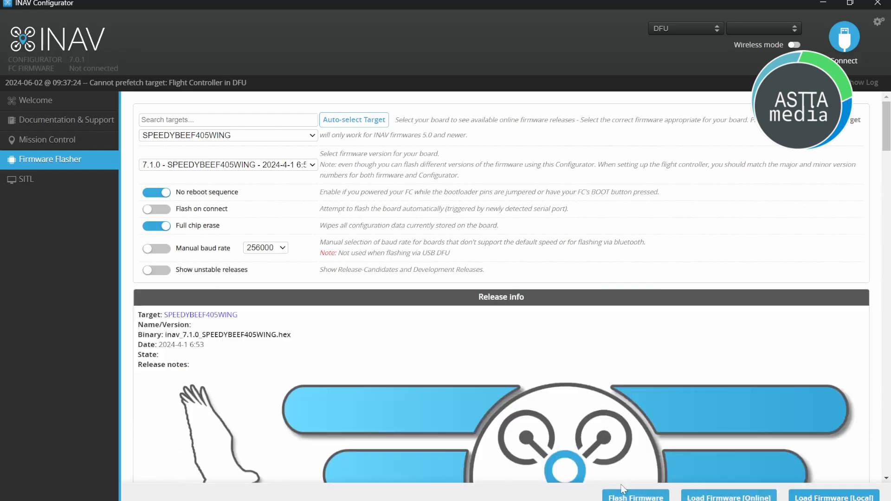
# Read through the INAV 7.1 release notes and flash the loaded firmware to the board
pyautogui.scroll(-8, 574, 388)
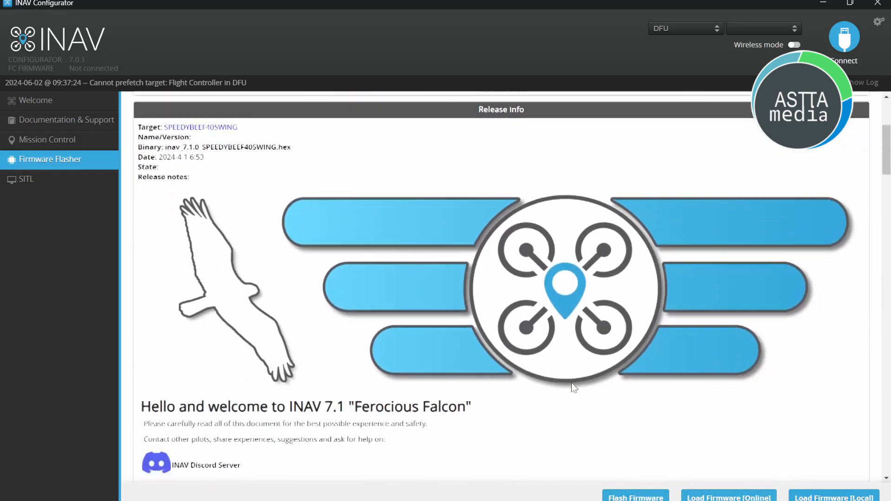
pyautogui.scroll(-15, 574, 388)
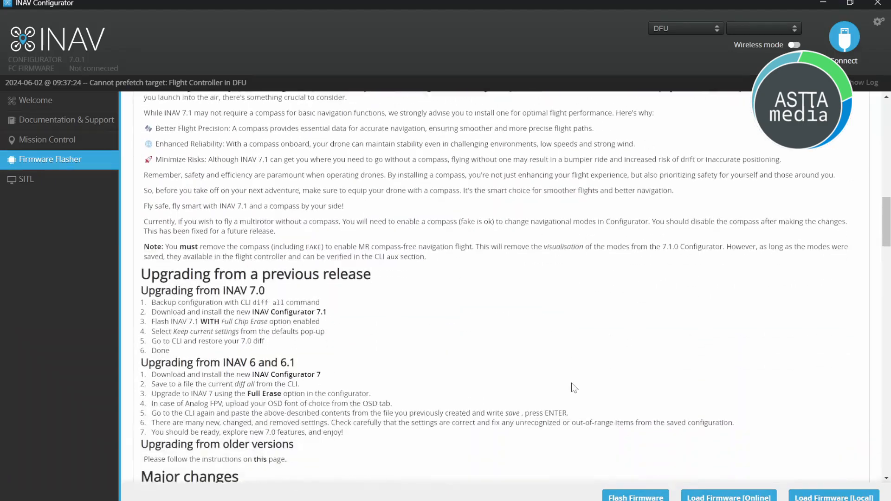
pyautogui.scroll(-20, 574, 388)
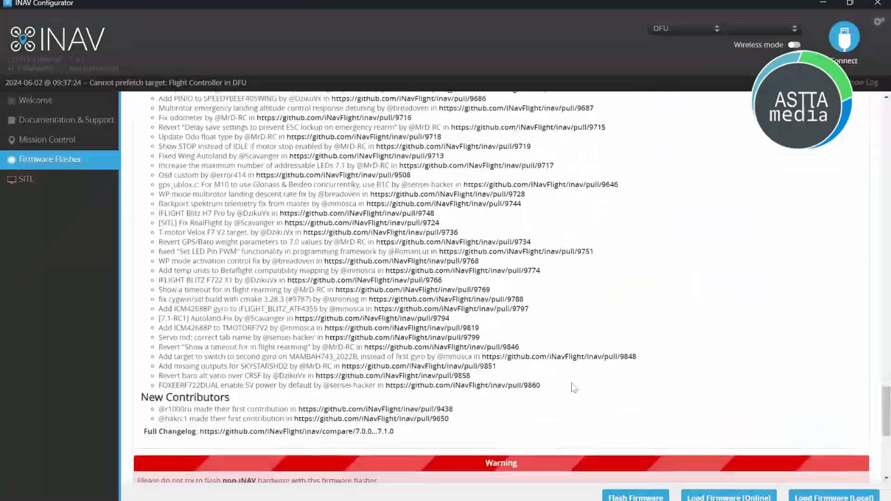
pyautogui.scroll(12, 574, 388)
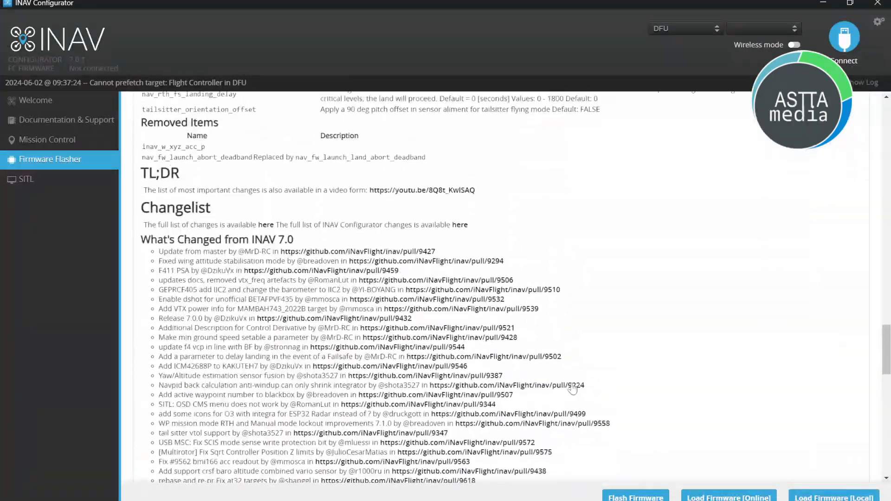
pyautogui.scroll(3, 574, 388)
pyautogui.scroll(-6, 574, 388)
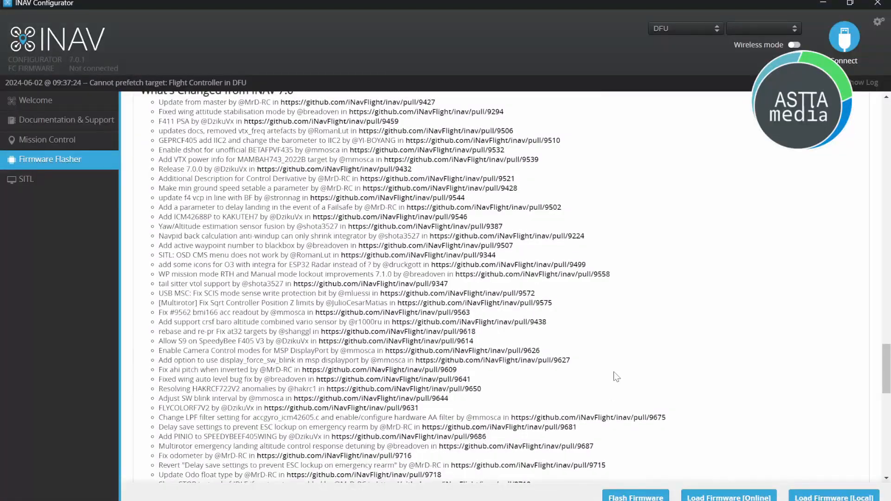
pyautogui.scroll(-5, 621, 367)
pyautogui.scroll(-7, 621, 367)
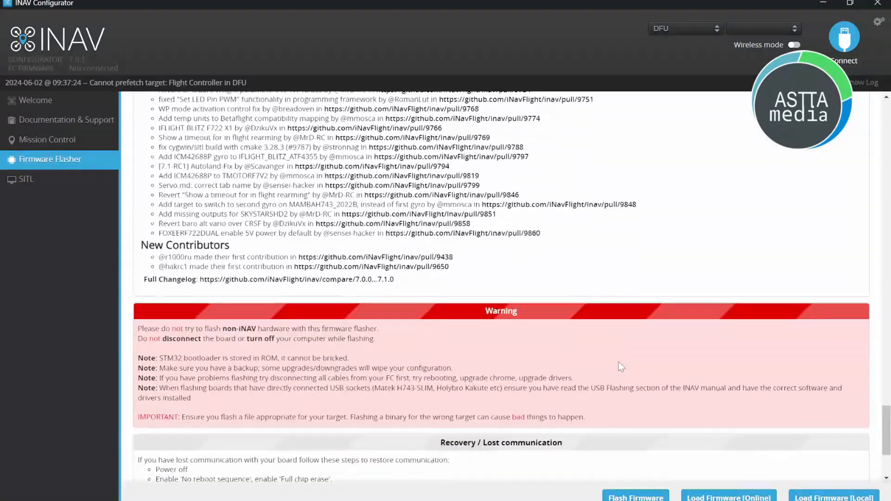
pyautogui.click(619, 498)
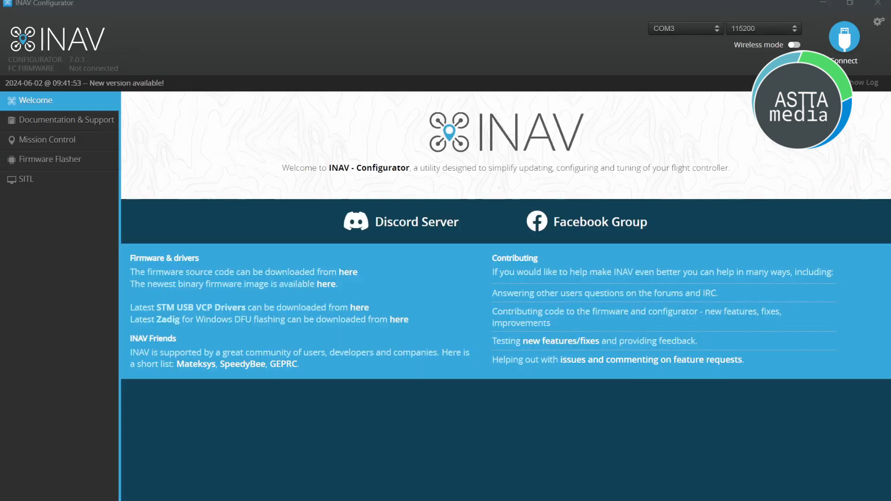
# Connect to the flight controller on COM3 at 115200 and apply the Airplane with a Tail default values
pyautogui.click(818, 4)
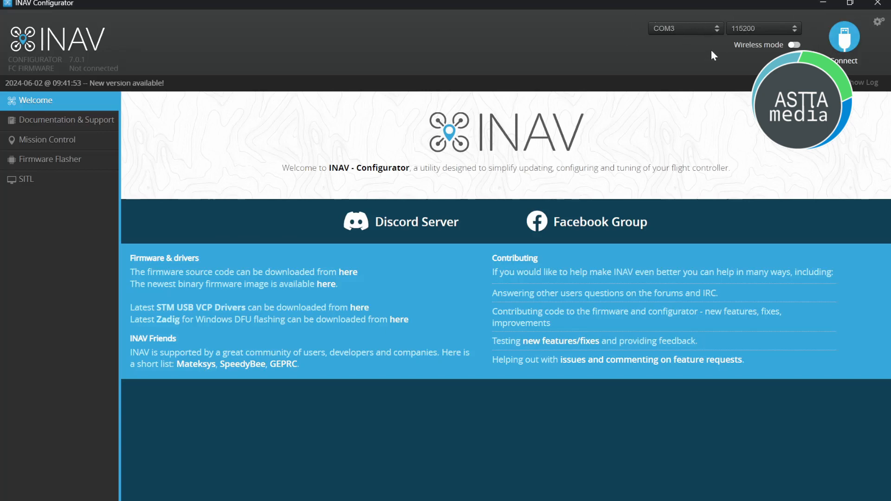
pyautogui.click(841, 41)
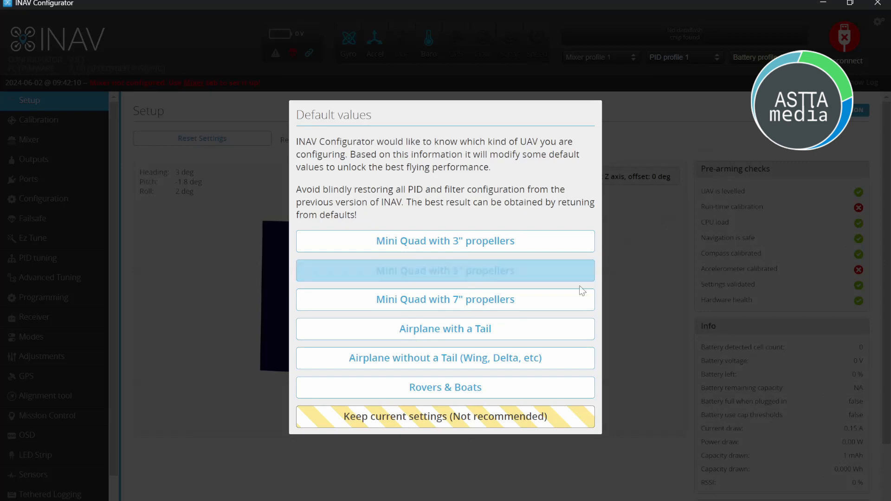
pyautogui.click(486, 330)
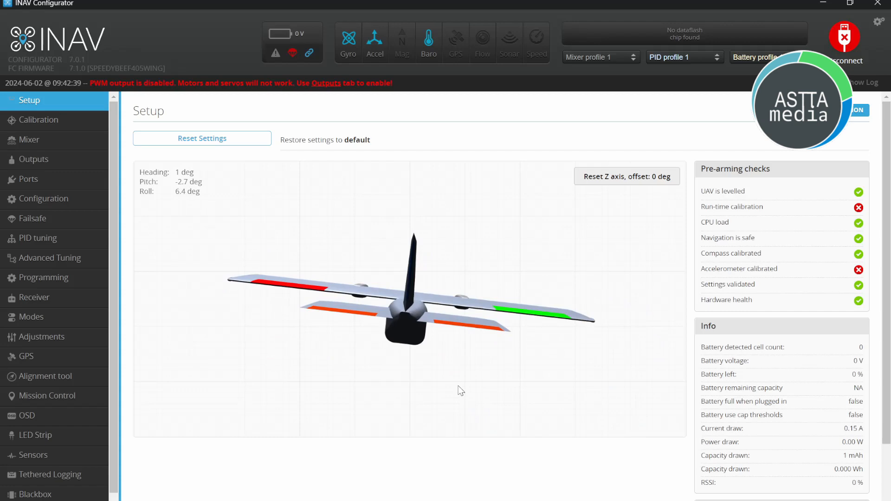
# Calibrate the accelerometer in all six positions and check the stored Acc Zero and Acc Gain values
pyautogui.click(39, 119)
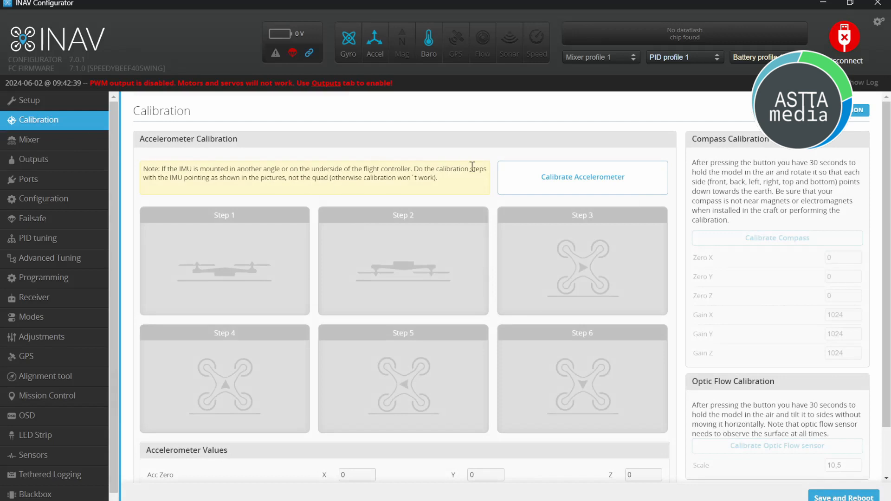
pyautogui.click(549, 182)
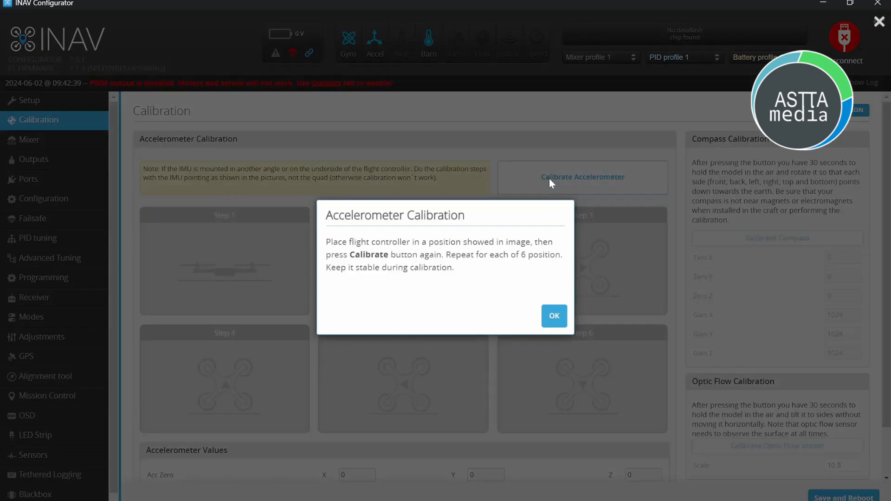
pyautogui.click(553, 319)
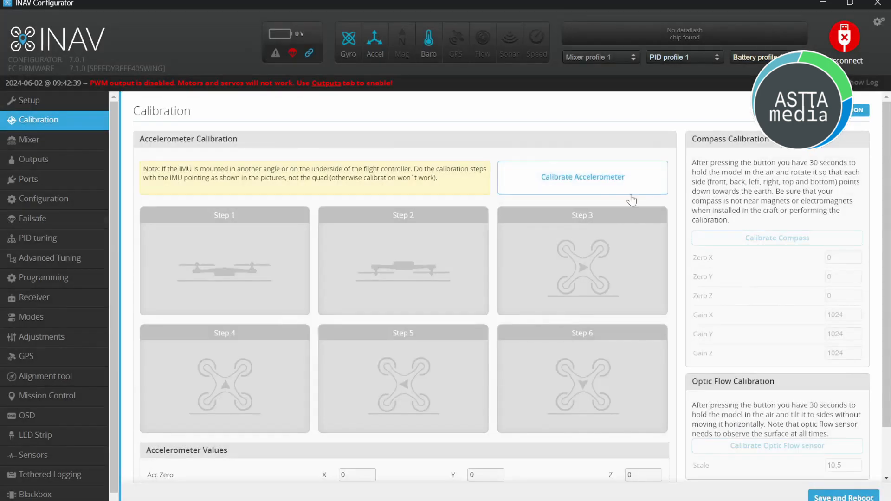
pyautogui.click(629, 180)
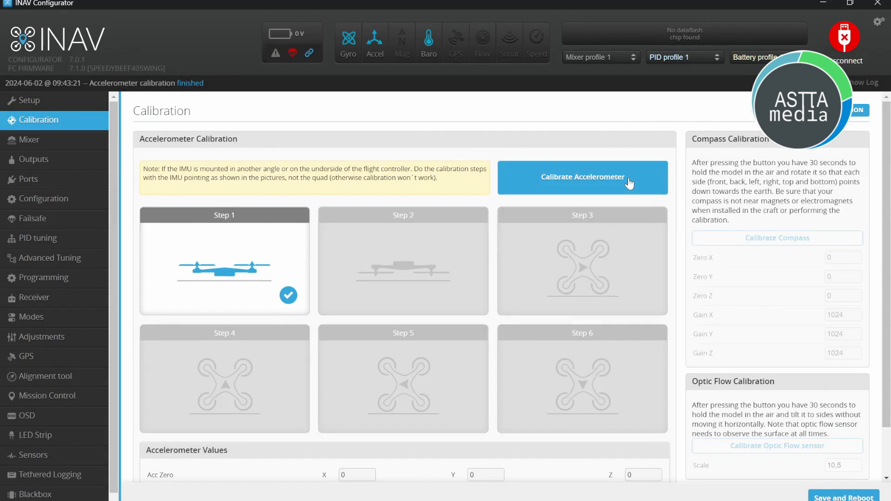
pyautogui.click(629, 181)
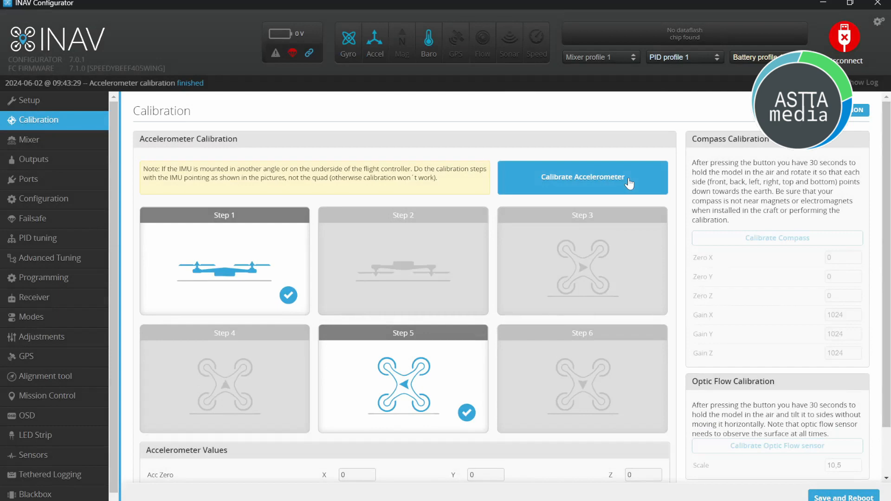
pyautogui.click(629, 181)
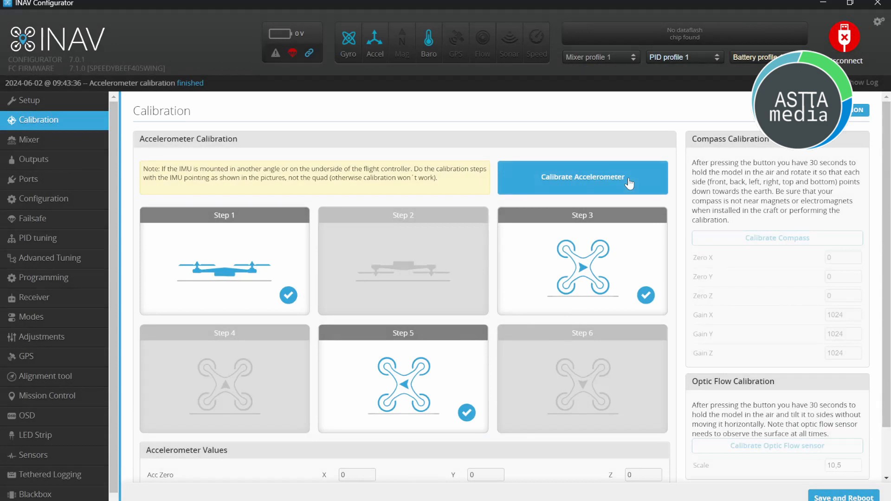
pyautogui.click(629, 182)
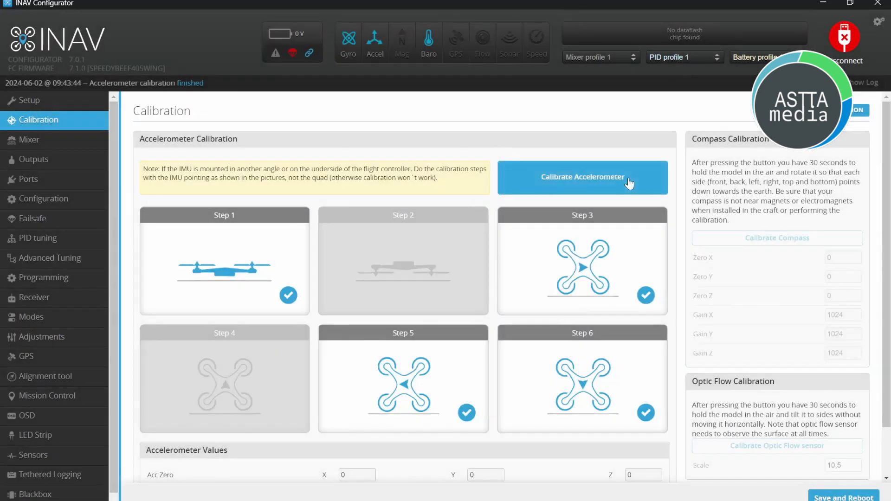
pyautogui.click(629, 182)
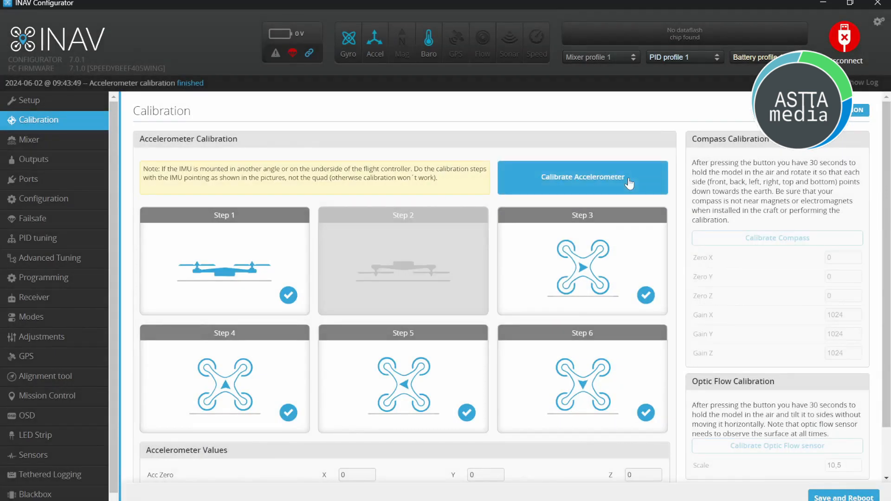
pyautogui.click(628, 183)
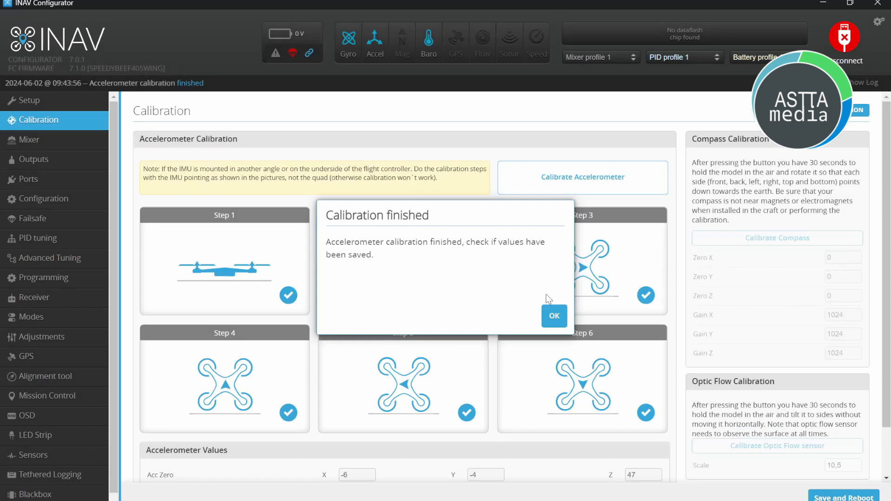
pyautogui.click(554, 316)
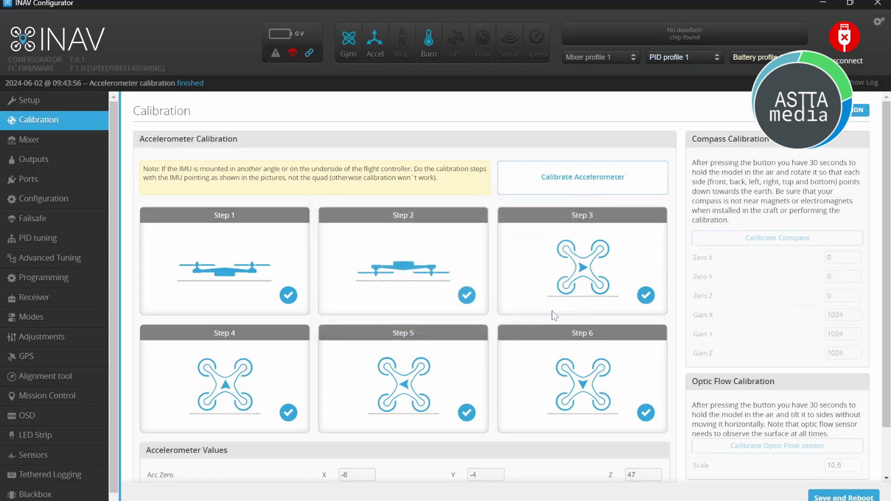
pyautogui.scroll(-2, 553, 310)
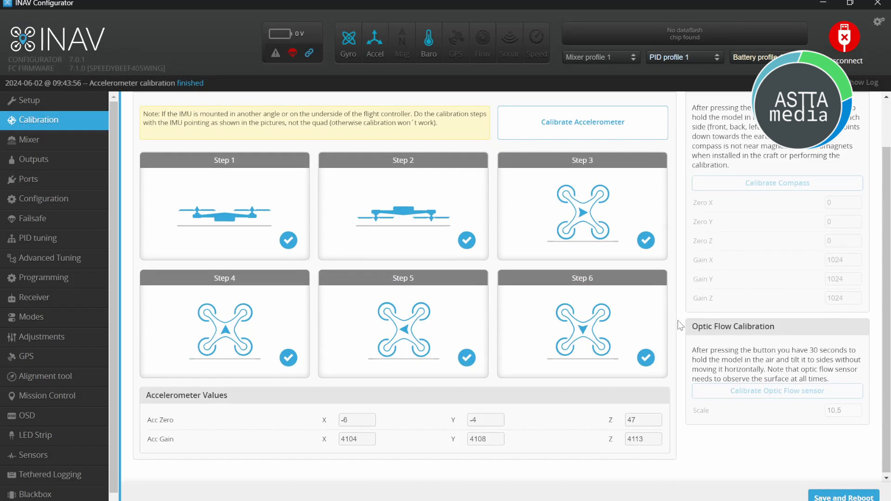
pyautogui.scroll(2, 678, 320)
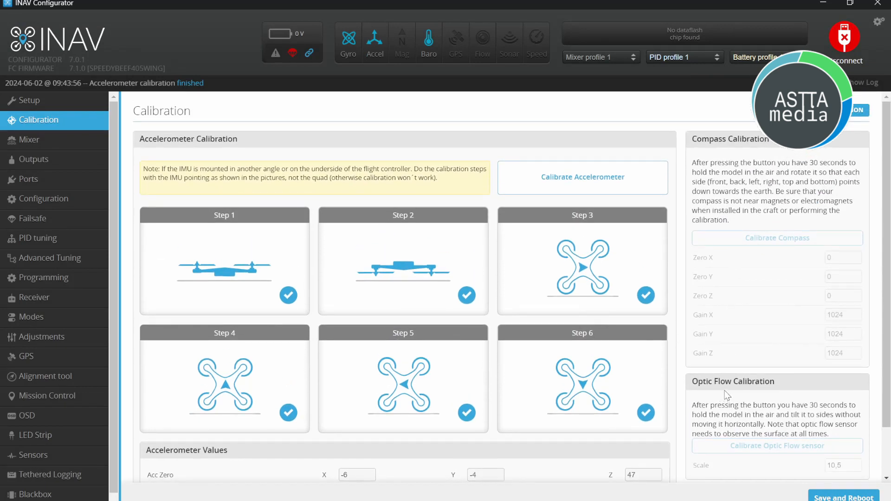
# Load and apply the Airplane with differential thrust mixer preset, then save and reboot the flight controller
pyautogui.click(65, 150)
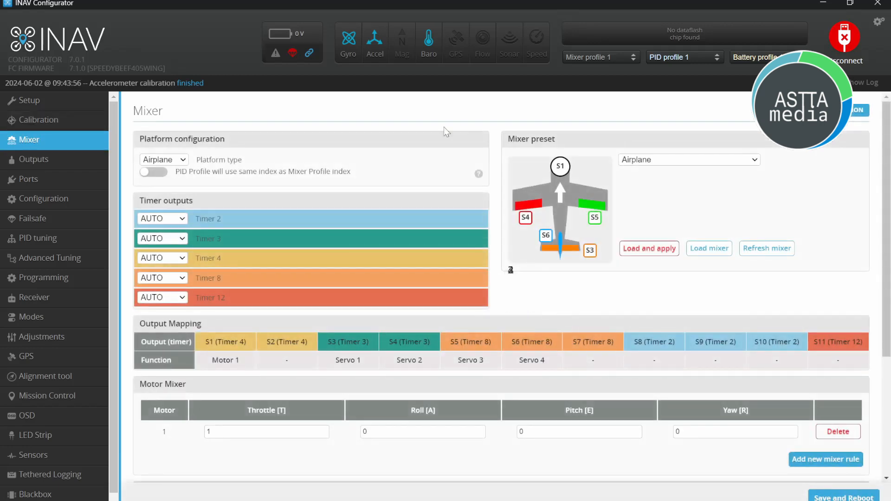
pyautogui.scroll(-4, 499, 135)
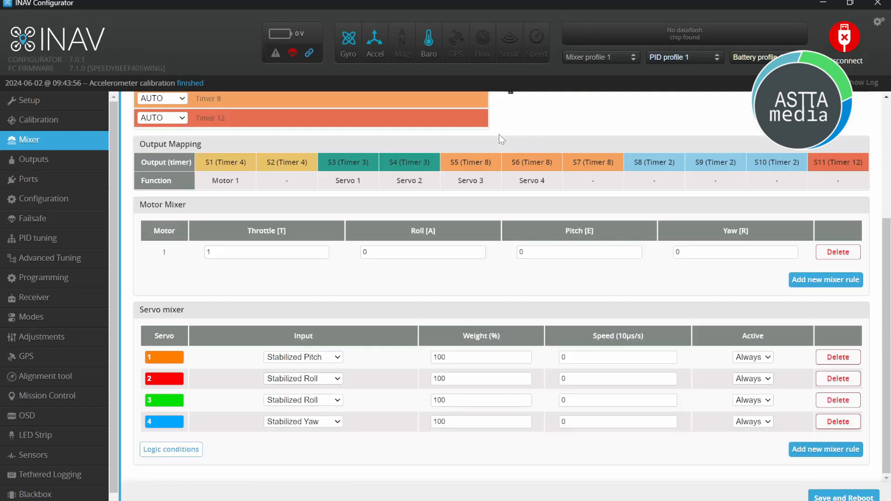
pyautogui.scroll(2, 500, 134)
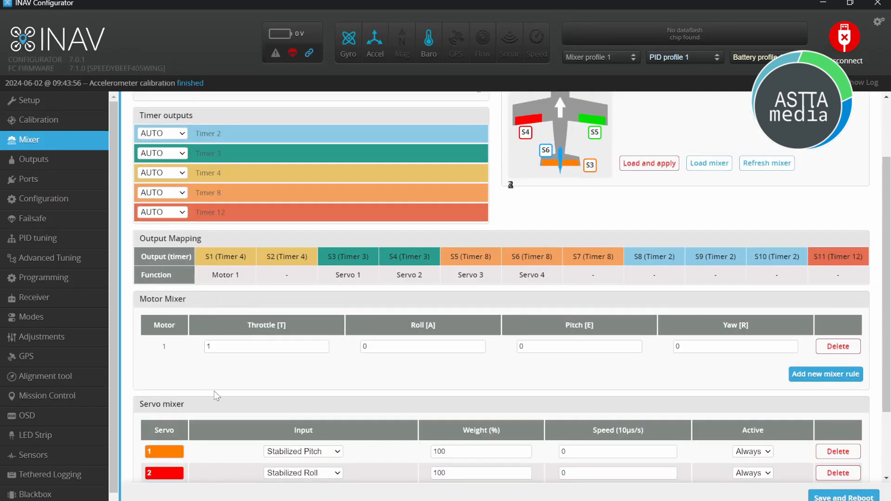
pyautogui.scroll(2, 461, 334)
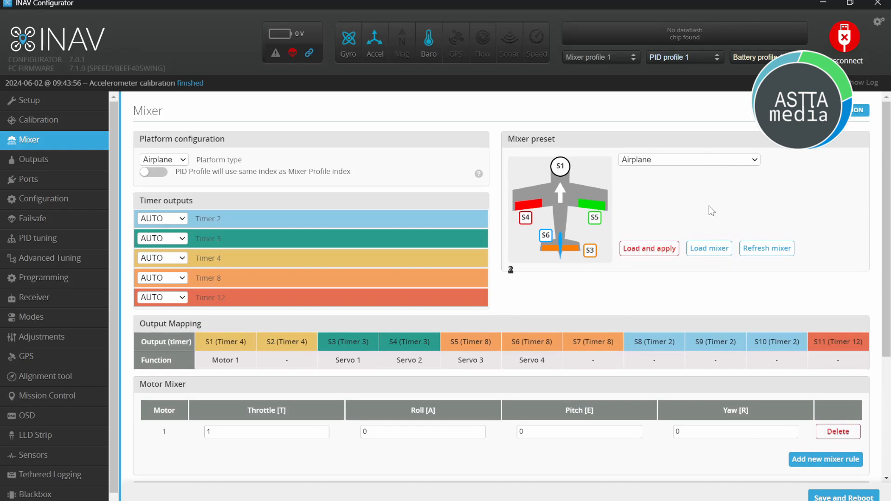
pyautogui.press('Down')
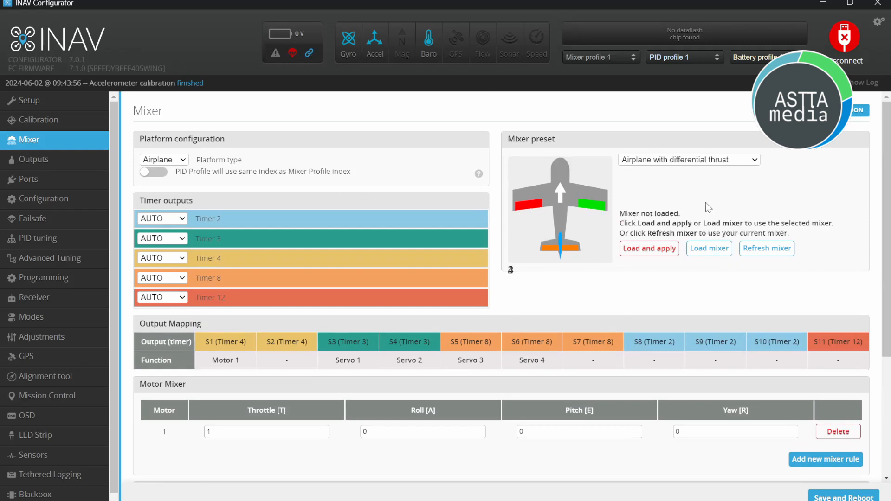
pyautogui.click(649, 252)
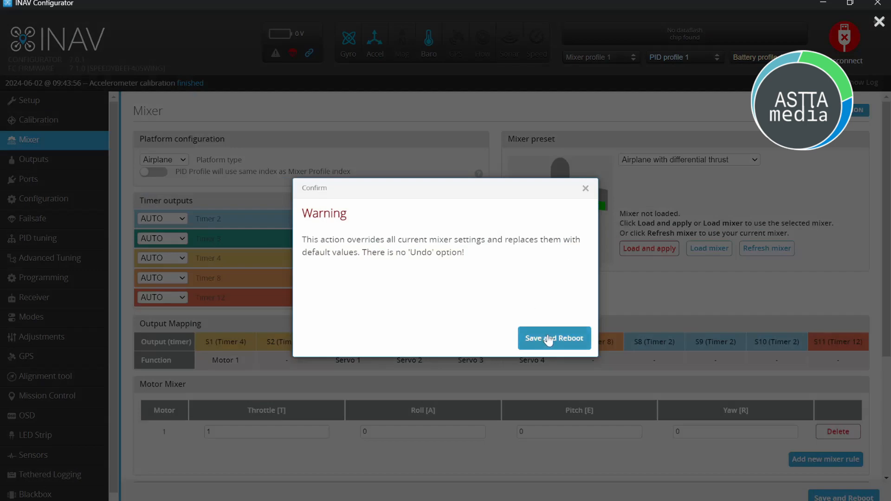
pyautogui.click(549, 341)
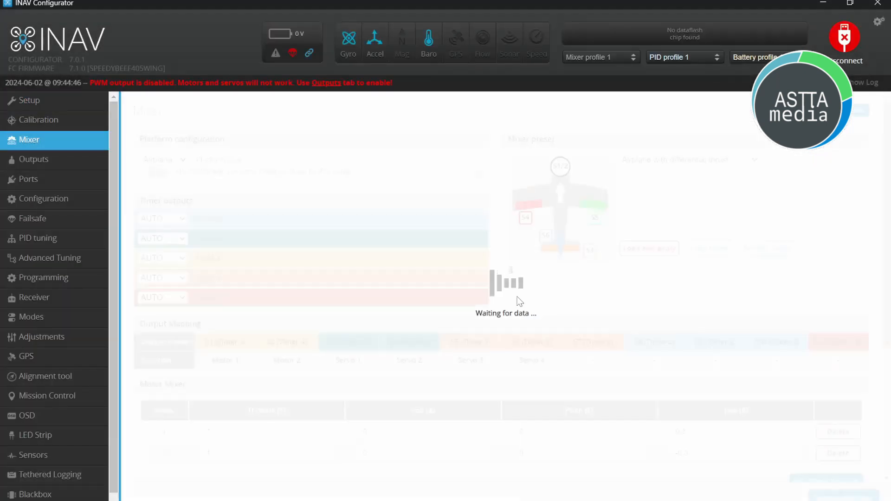
# Delete the servo 3 Stabilized Roll rule, renumber the Stabilized Yaw servo as 3, then save and reboot
pyautogui.scroll(-3, 520, 301)
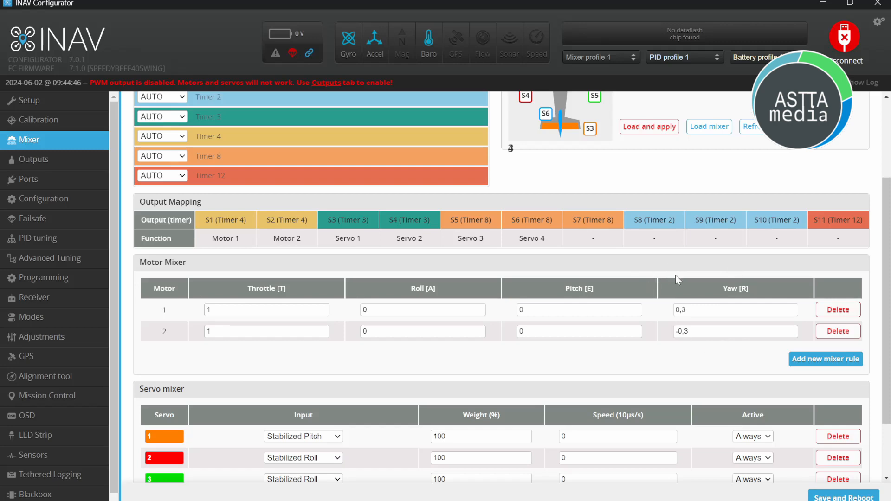
pyautogui.scroll(-2, 647, 331)
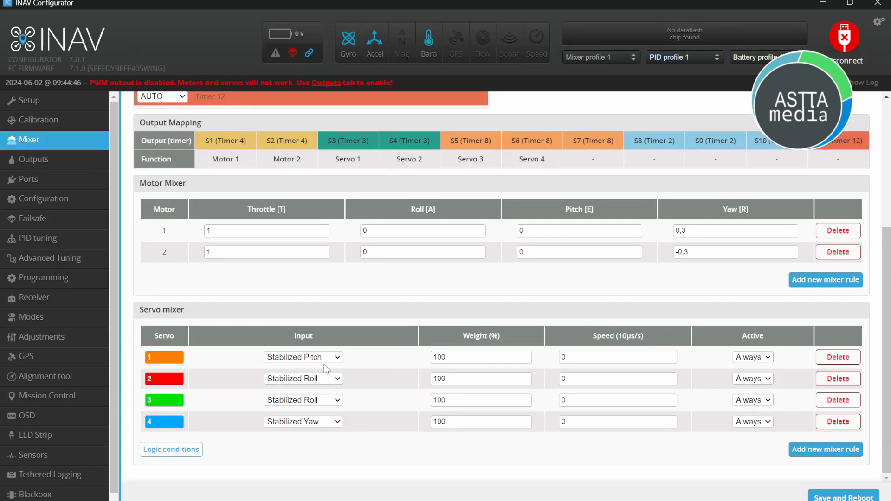
pyautogui.click(841, 406)
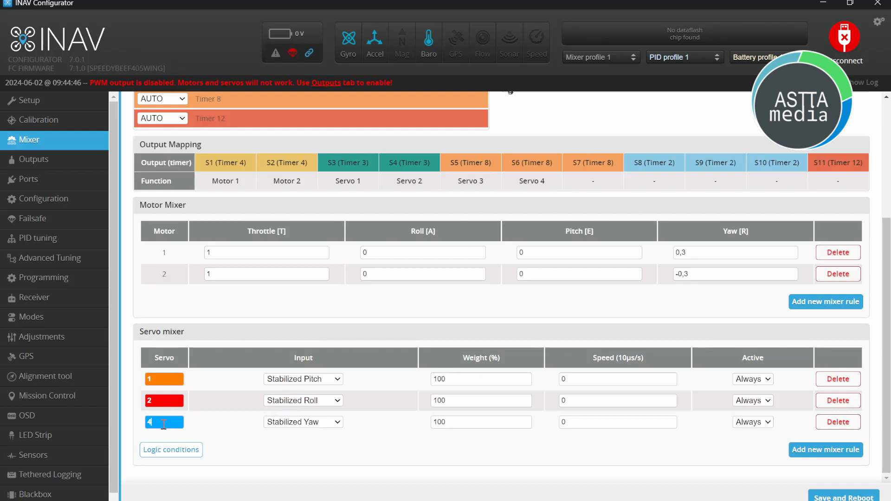
pyautogui.moveTo(164, 424); pyautogui.dragTo(142, 425)
pyautogui.write('3')
pyautogui.click(235, 420)
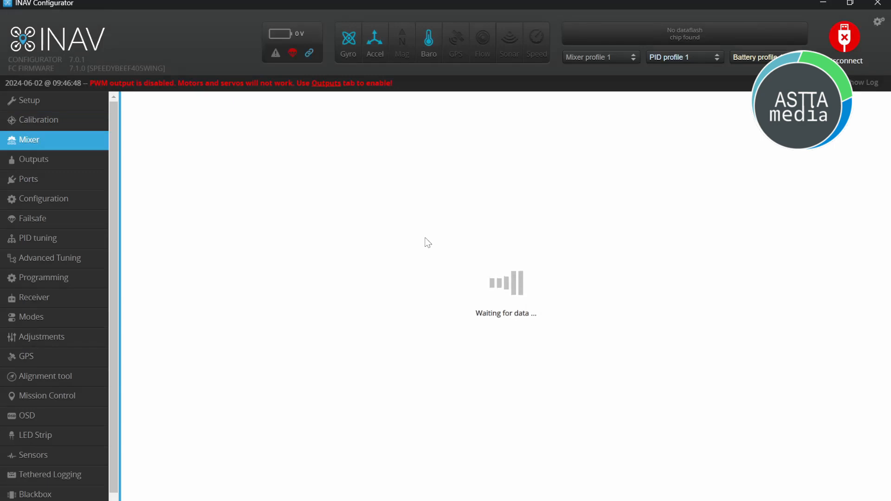
pyautogui.scroll(-3, 127, 206)
pyautogui.scroll(-1, 126, 205)
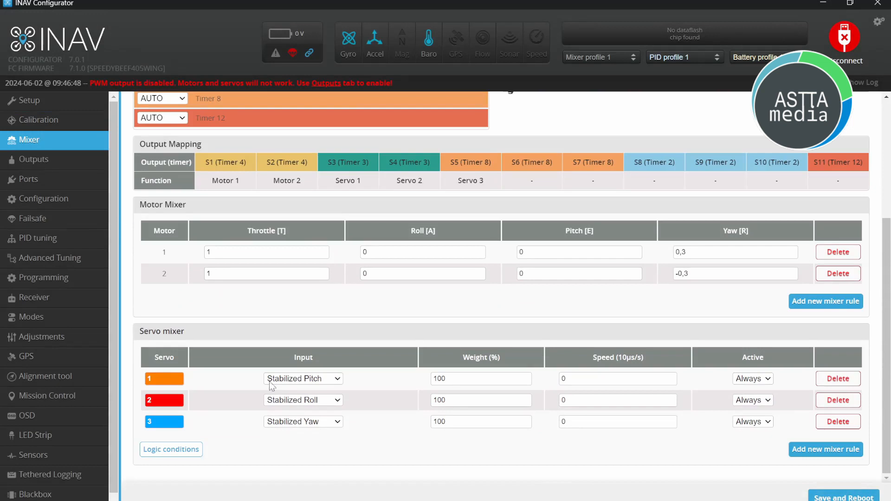
# Review the output configuration and the motor and servo assignments on the Outputs page
pyautogui.click(55, 164)
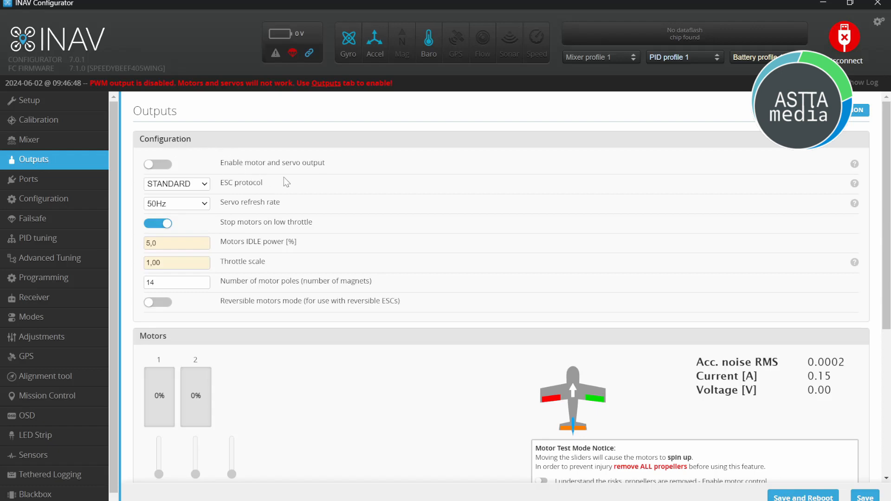
pyautogui.scroll(-5, 284, 178)
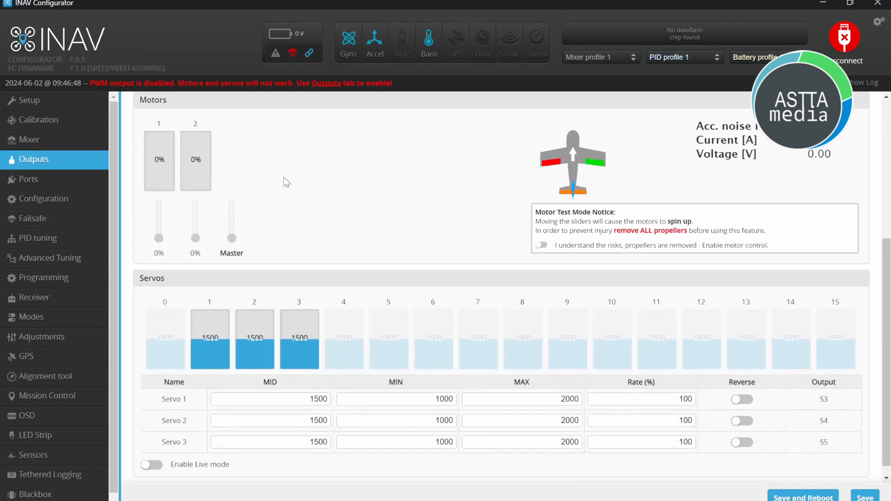
pyautogui.scroll(5, 284, 181)
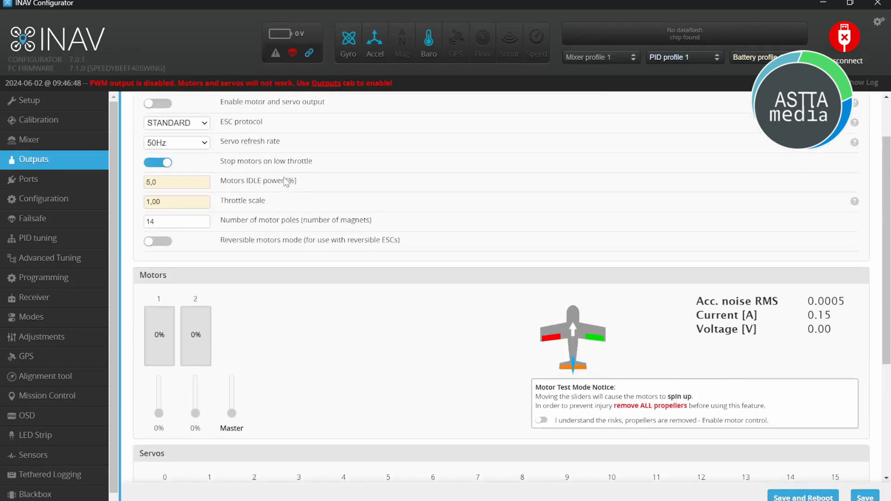
# Move Serial RX from UART1 to UART4, save and reboot, and reconnect to the flight controller
pyautogui.click(17, 183)
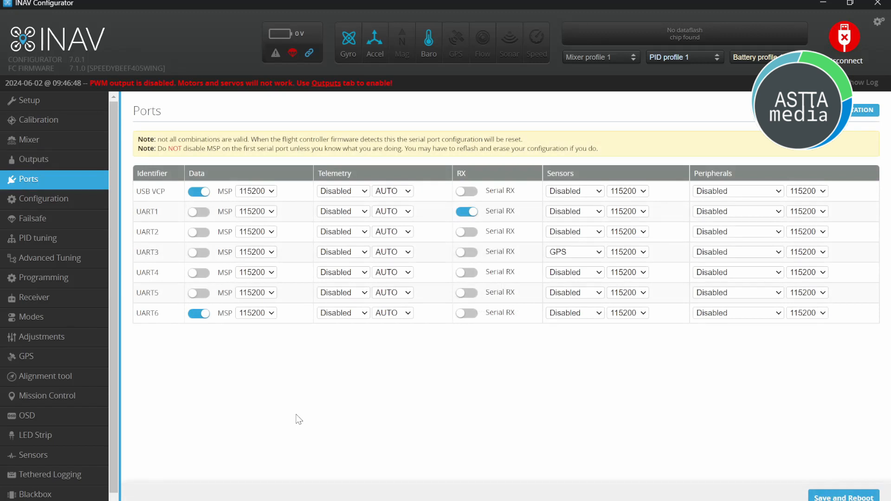
pyautogui.click(469, 213)
pyautogui.click(466, 277)
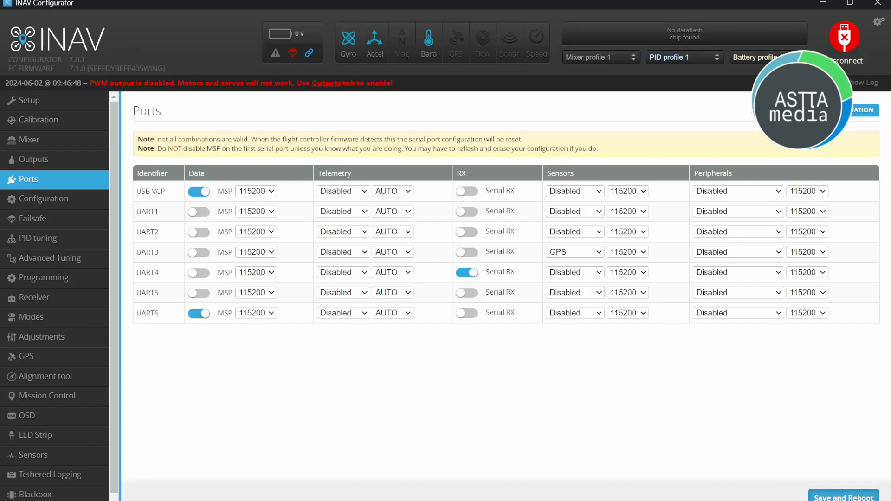
pyautogui.click(843, 498)
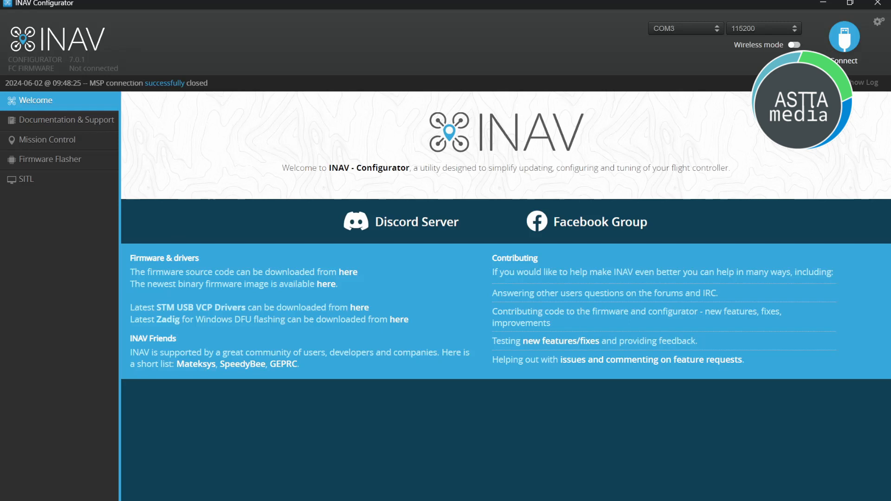
pyautogui.click(850, 52)
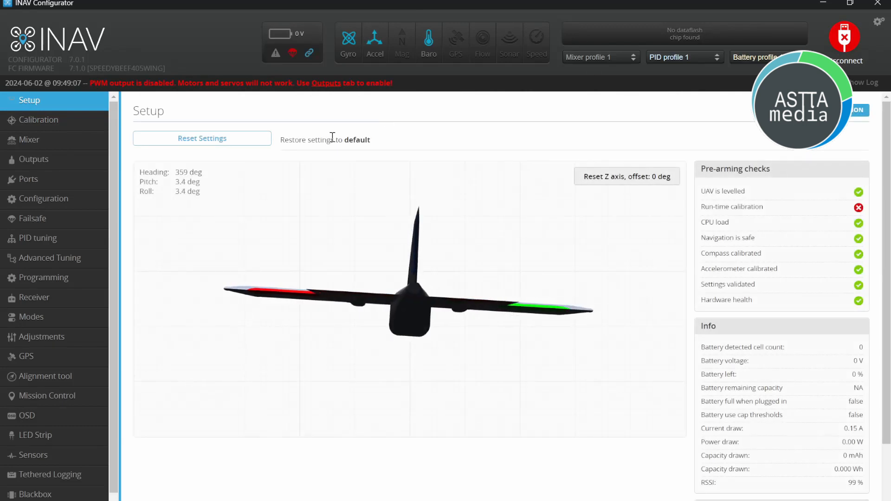
# Enable continuous servo trimming on fixed wing in the configuration's other features, then save and reboot
pyautogui.click(63, 201)
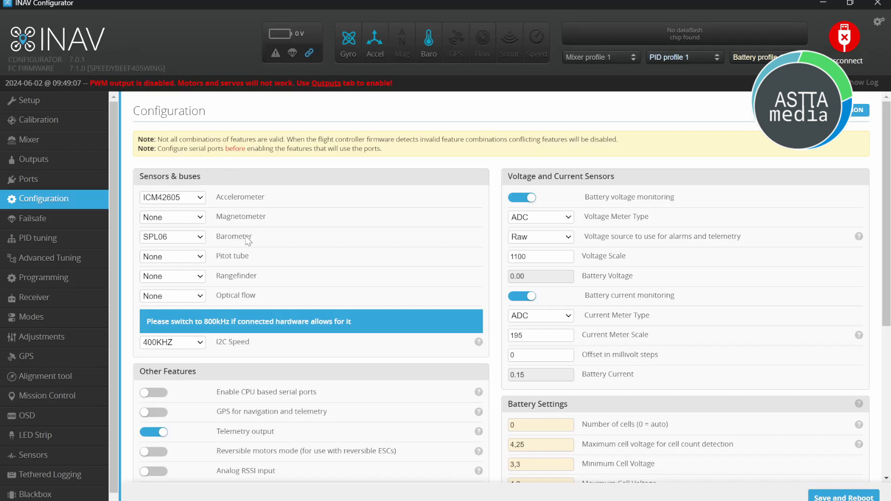
pyautogui.scroll(-2, 478, 237)
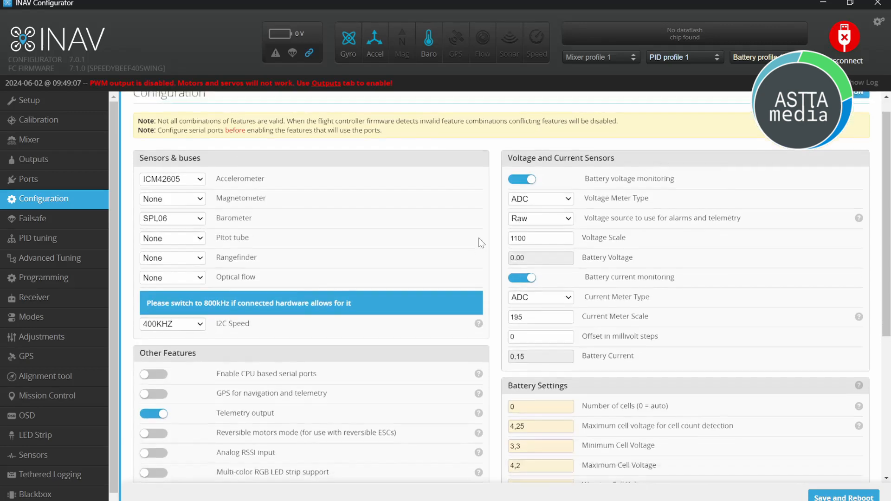
pyautogui.scroll(-3, 478, 238)
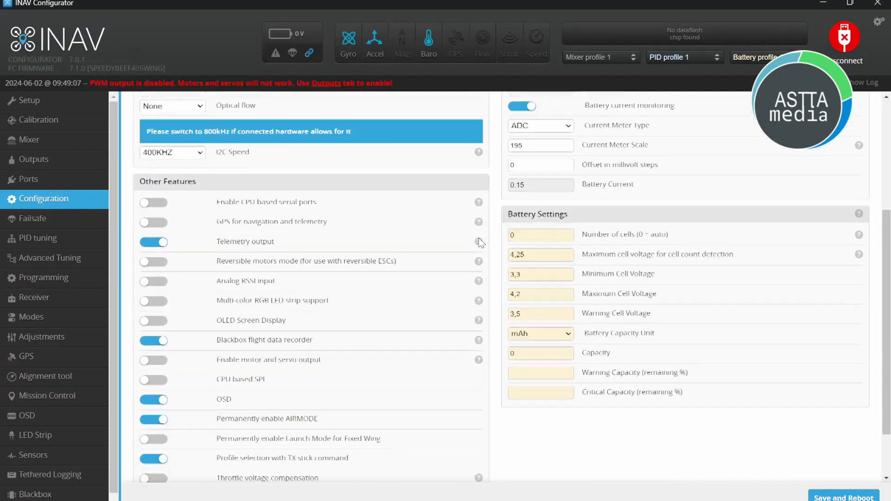
pyautogui.scroll(-2, 478, 237)
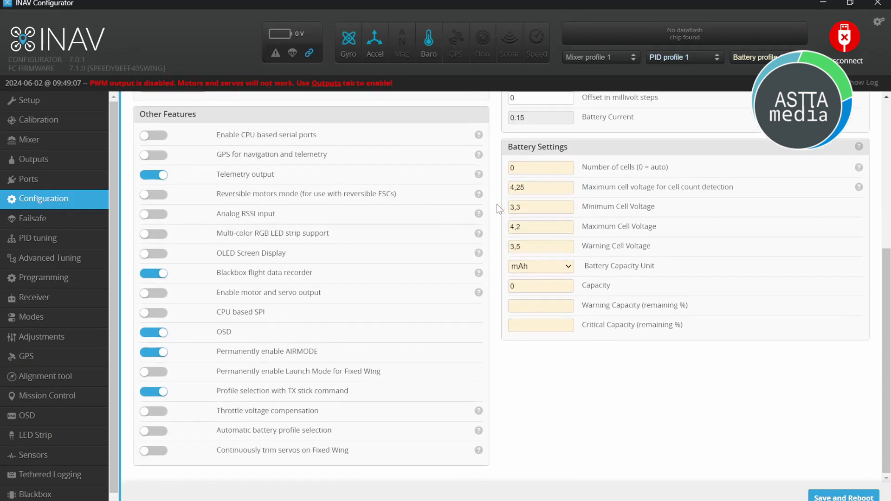
pyautogui.scroll(-1, 497, 204)
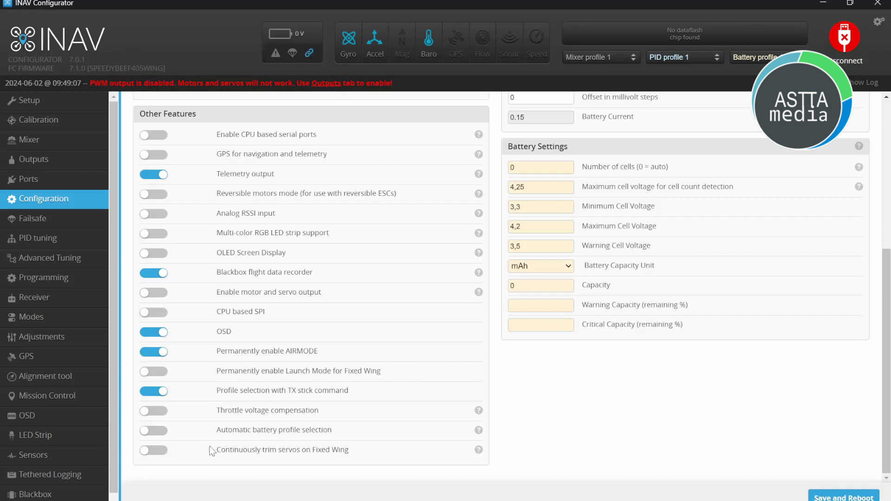
pyautogui.click(154, 450)
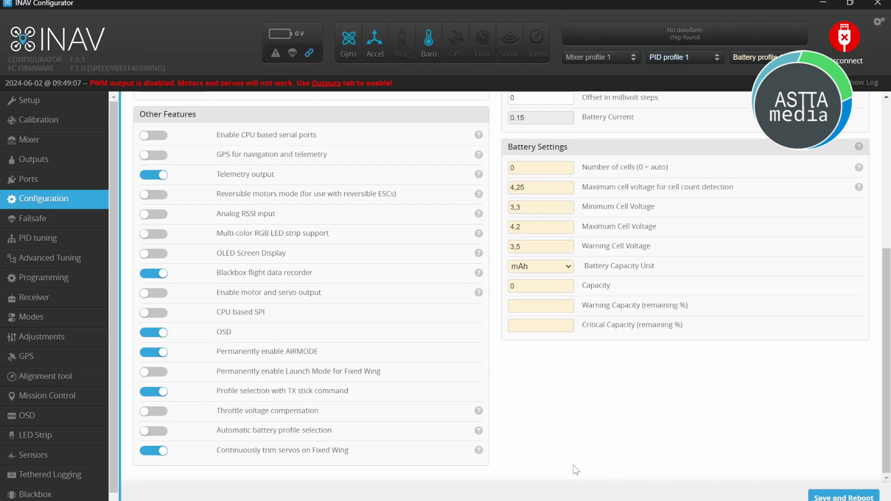
pyautogui.scroll(4, 575, 470)
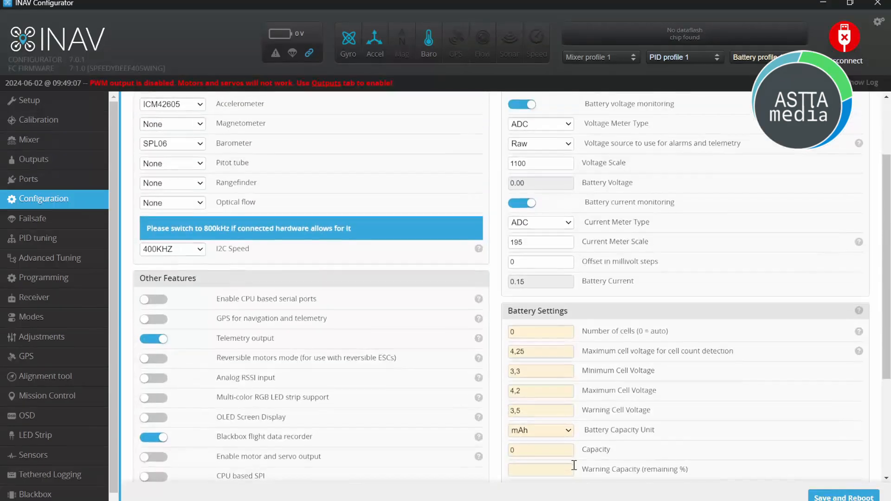
pyautogui.click(837, 498)
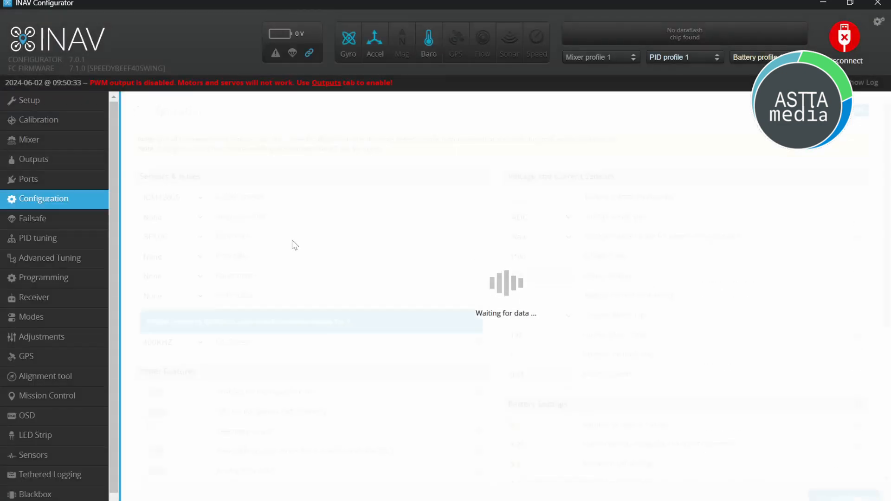
# Set the failsafe procedure to RTH, then save and reboot
pyautogui.click(54, 221)
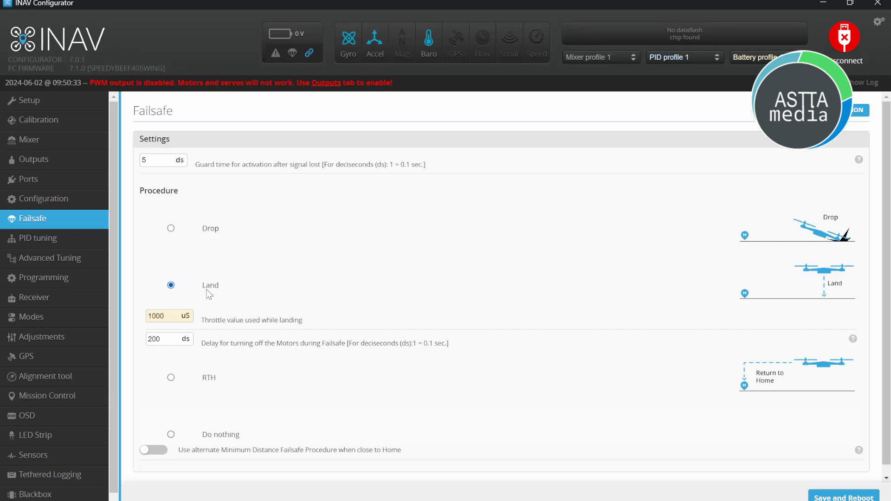
pyautogui.click(171, 378)
pyautogui.click(844, 498)
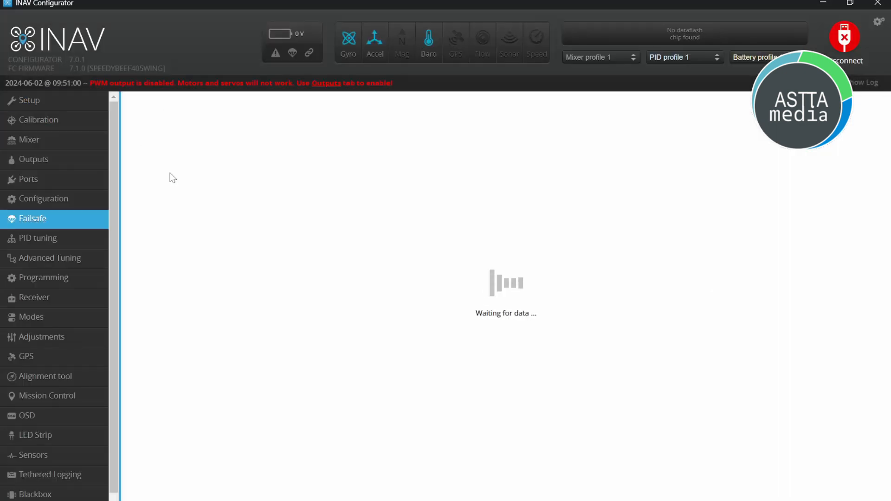
# Set the fixed wing Level Trim to 3 degrees in the PID tuning mechanics and save it
pyautogui.click(51, 237)
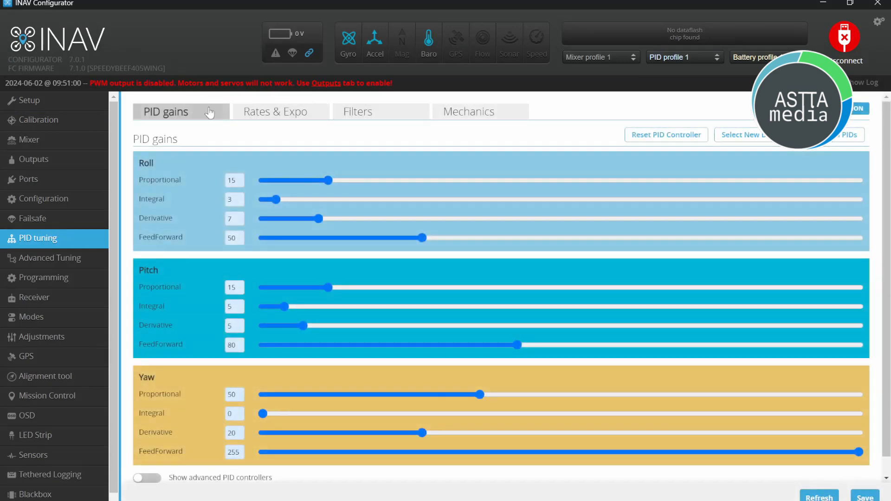
pyautogui.click(472, 113)
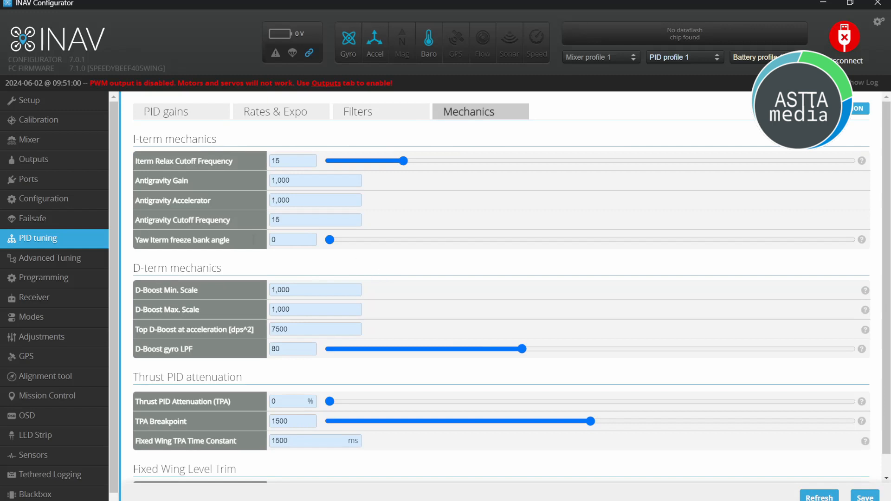
pyautogui.scroll(-1, 130, 280)
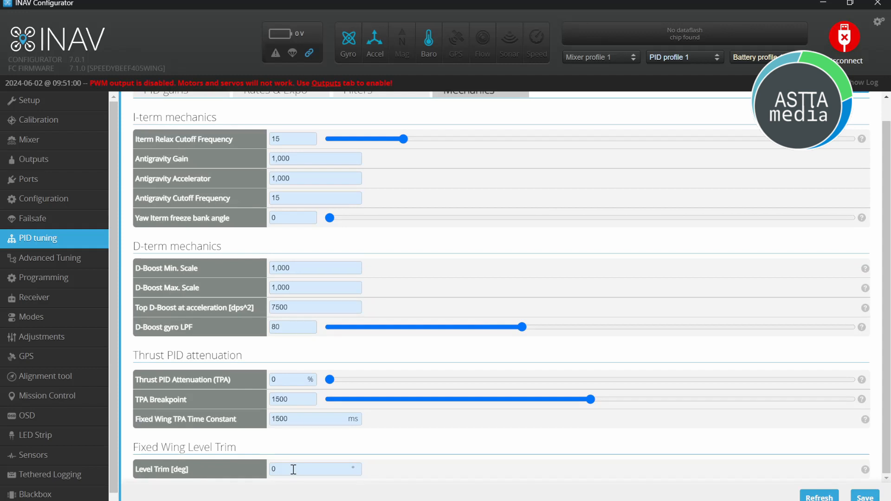
pyautogui.moveTo(294, 469); pyautogui.dragTo(255, 471)
pyautogui.click(865, 496)
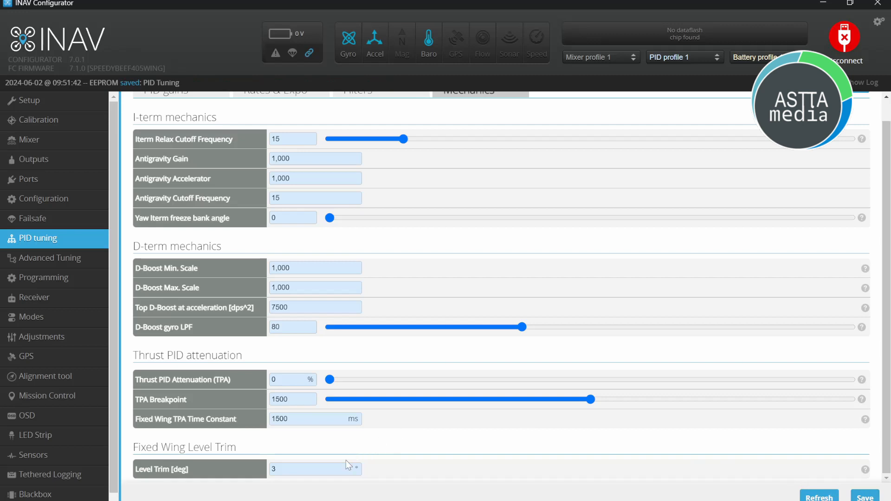
pyautogui.scroll(1, 343, 466)
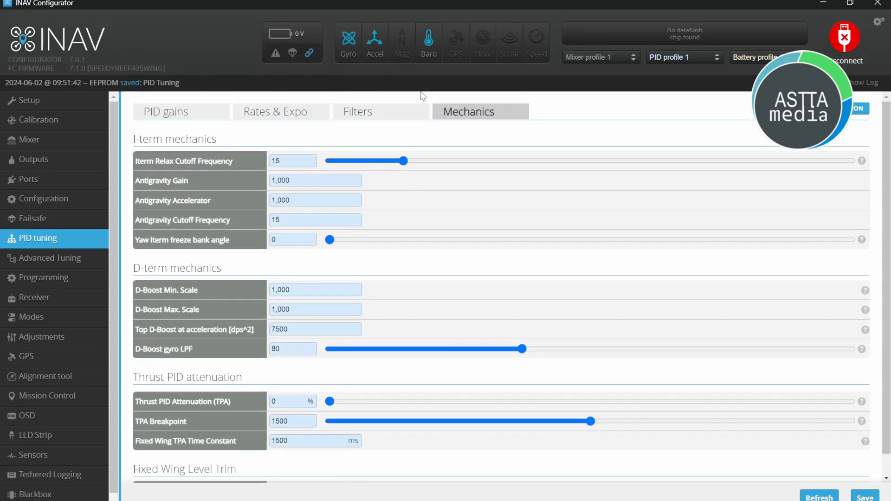
# Set the maximum roll angle to 60 degrees and the maximum pitch angle to 45 degrees, then save
pyautogui.click(359, 110)
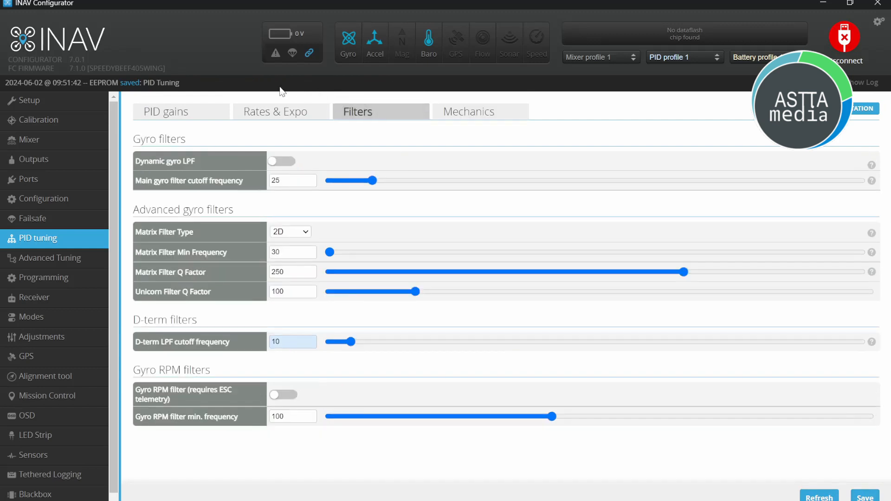
pyautogui.click(273, 110)
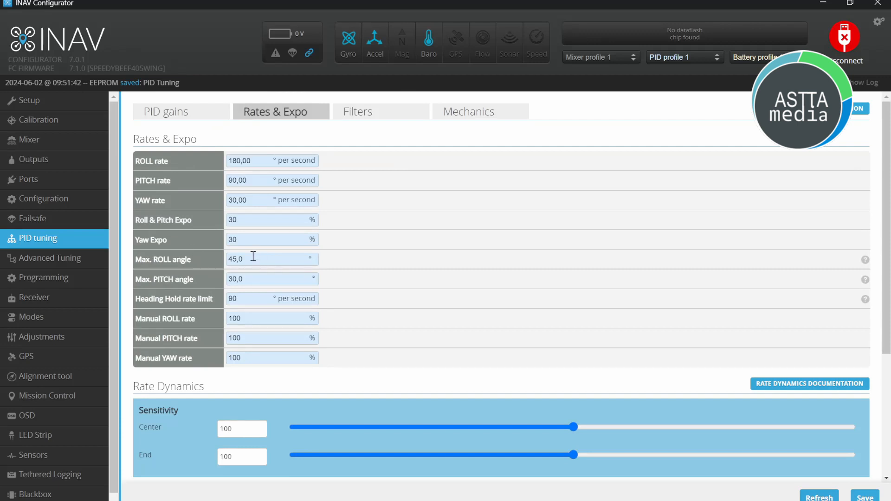
pyautogui.moveTo(250, 258); pyautogui.dragTo(221, 259)
pyautogui.write('60')
pyautogui.moveTo(252, 279); pyautogui.dragTo(235, 280)
pyautogui.write('45')
pyautogui.click(345, 134)
pyautogui.click(864, 497)
# Check the receiver channels and add an ARM range on CH 5 from 1500 to 2100
pyautogui.click(42, 297)
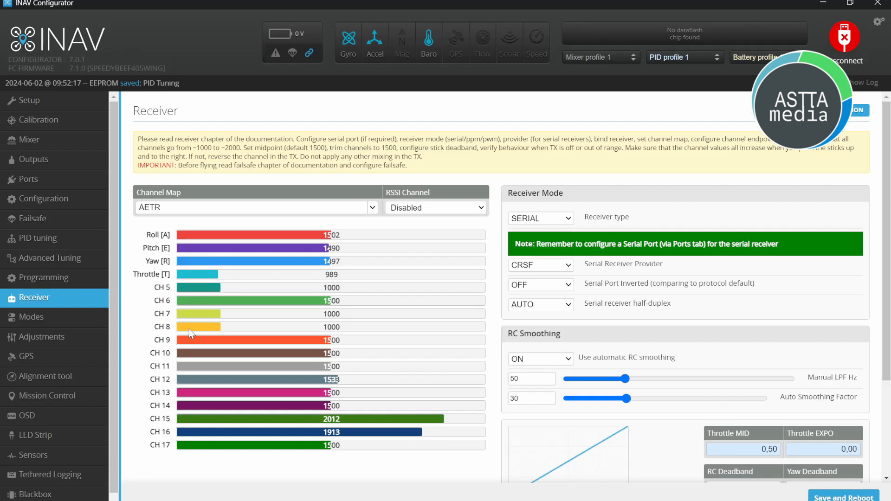
pyautogui.click(37, 317)
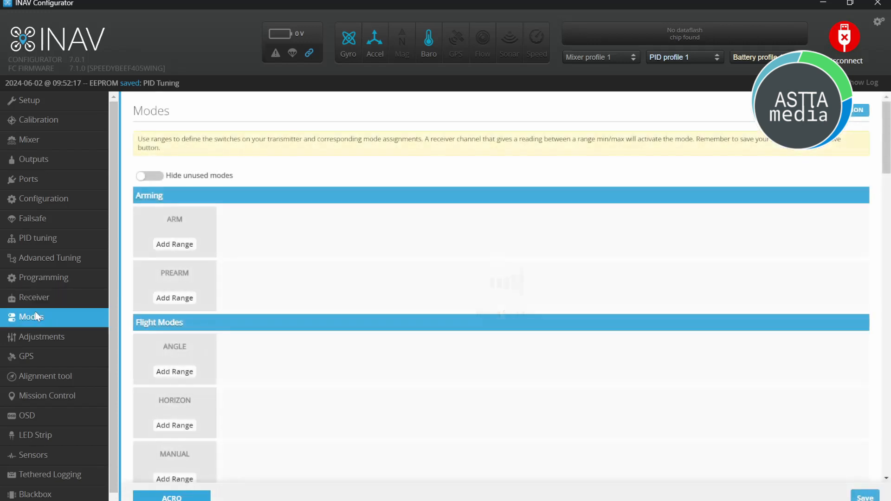
pyautogui.click(171, 251)
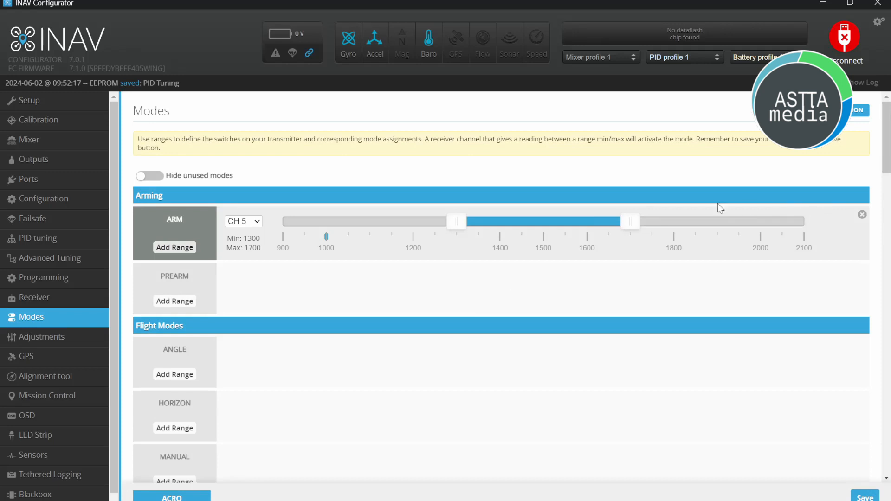
pyautogui.moveTo(631, 226); pyautogui.dragTo(820, 213)
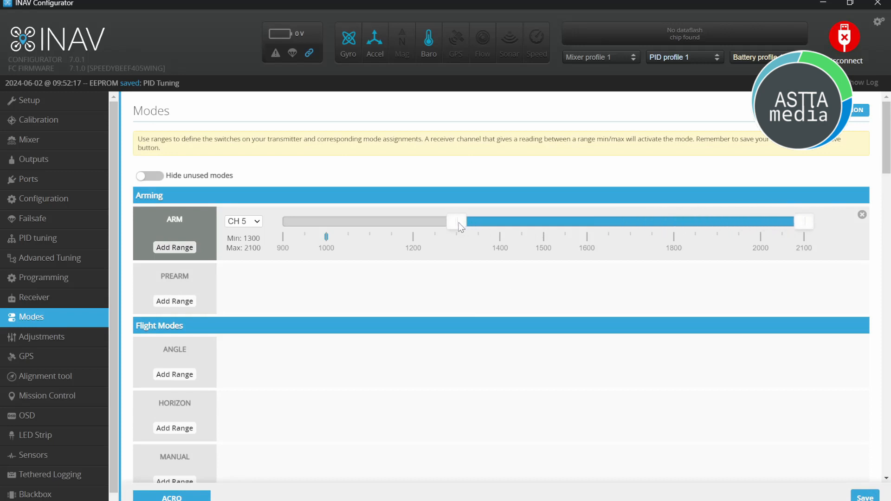
pyautogui.moveTo(459, 222); pyautogui.dragTo(539, 226)
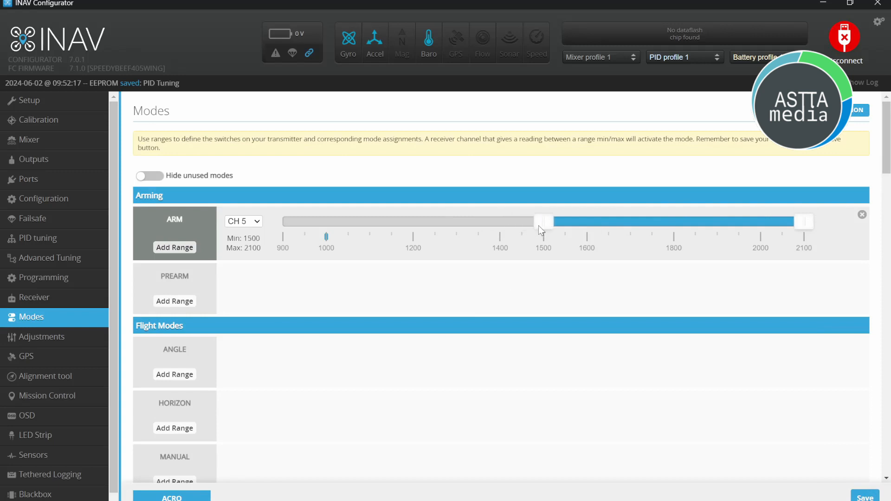
# Add an ANGLE flight mode range on CH 8 from 900 to 1300
pyautogui.click(182, 375)
pyautogui.click(252, 352)
pyautogui.click(244, 406)
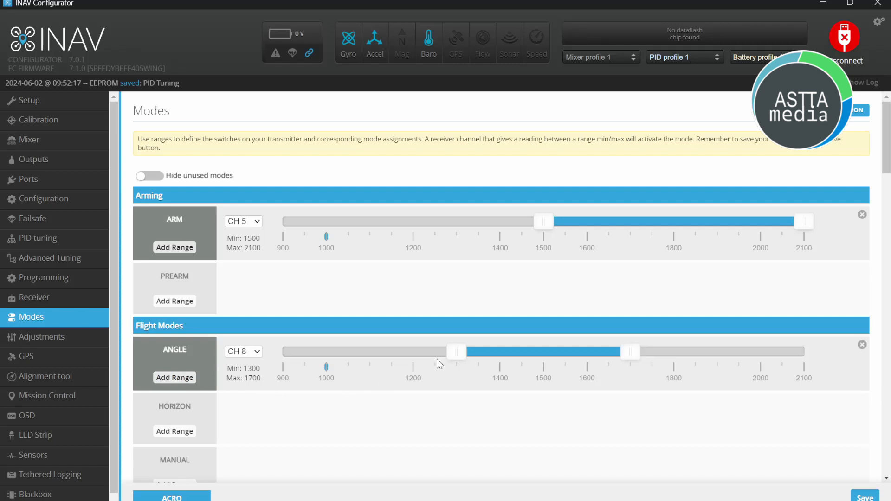
pyautogui.moveTo(456, 352); pyautogui.dragTo(283, 352)
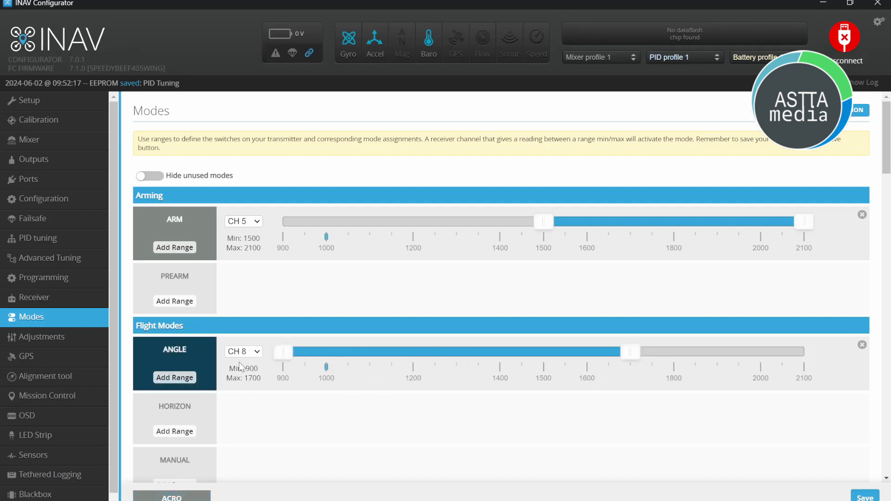
pyautogui.moveTo(631, 352); pyautogui.dragTo(458, 348)
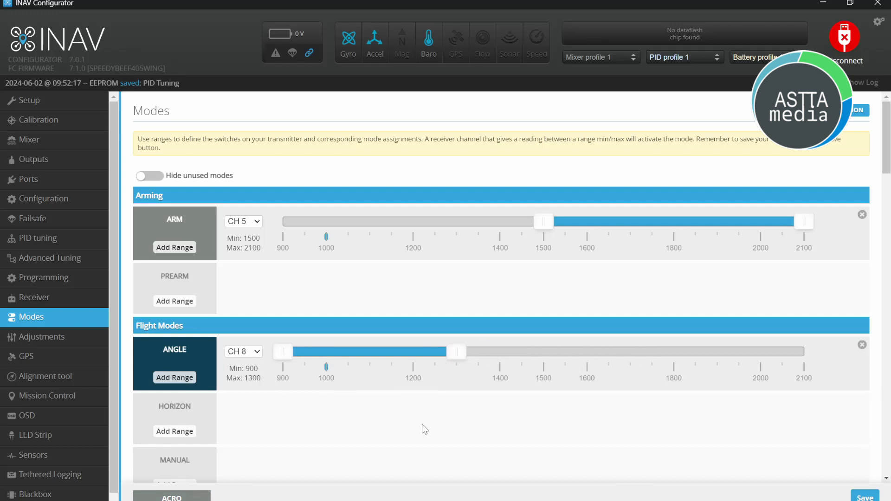
# Look through the full modes list, including the flight mode modifiers, fixed wing, OSD, camera and misc modes
pyautogui.scroll(-3, 390, 477)
pyautogui.scroll(-3, 390, 478)
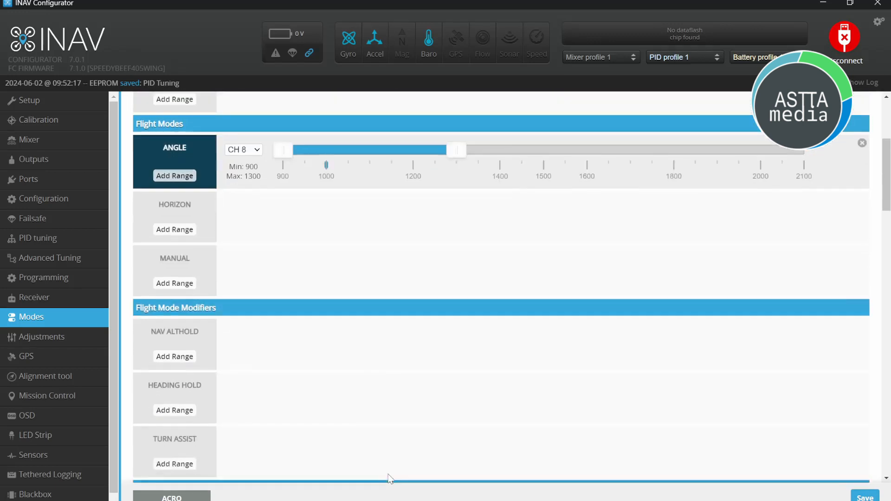
pyautogui.scroll(-9, 390, 478)
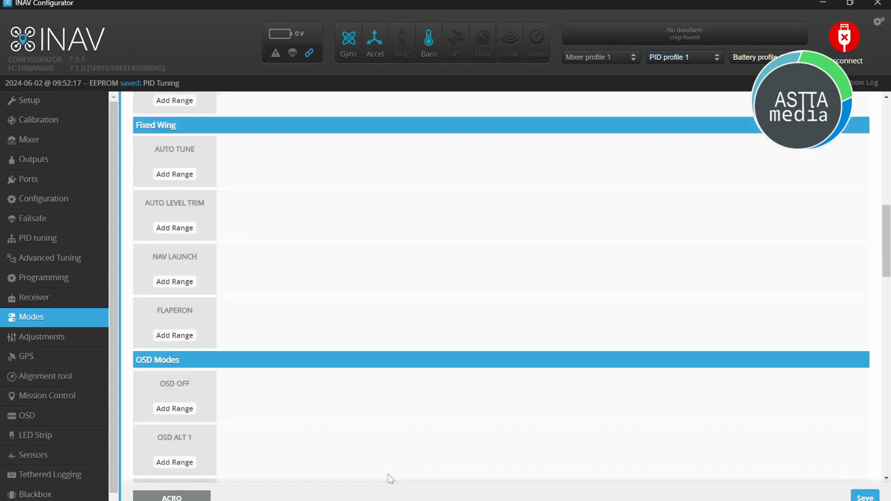
pyautogui.scroll(-18, 390, 478)
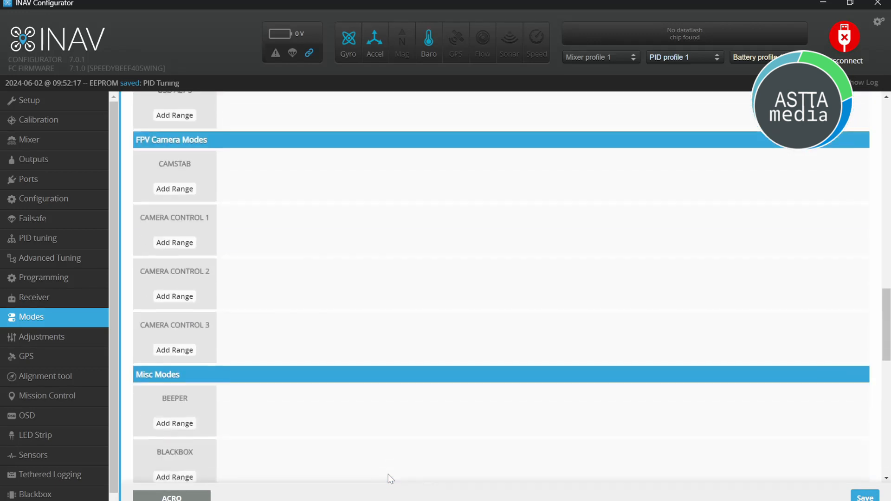
pyautogui.scroll(18, 390, 478)
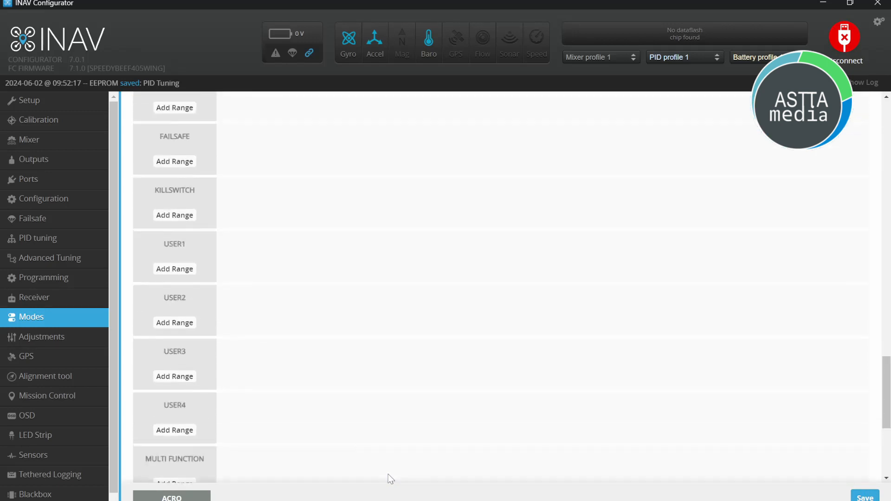
pyautogui.scroll(-3, 350, 412)
pyautogui.scroll(4, 350, 411)
pyautogui.scroll(6, 350, 412)
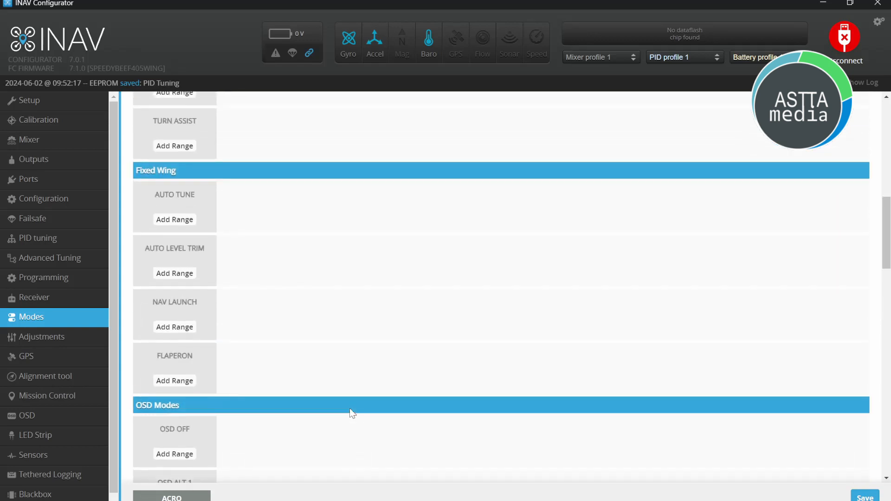
pyautogui.scroll(3, 349, 408)
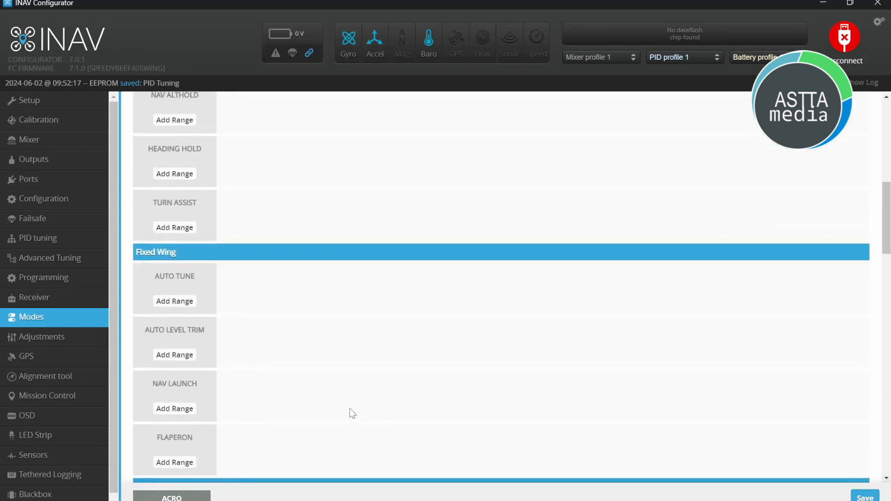
pyautogui.scroll(8, 349, 409)
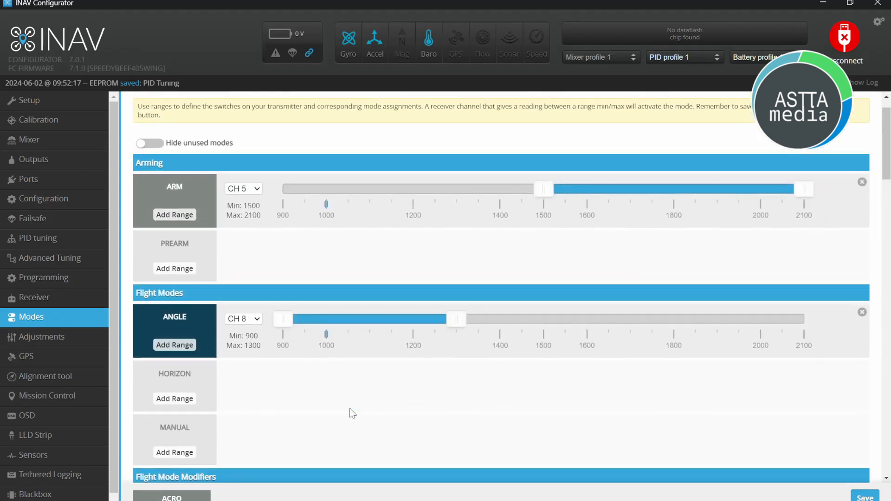
pyautogui.scroll(-2, 349, 408)
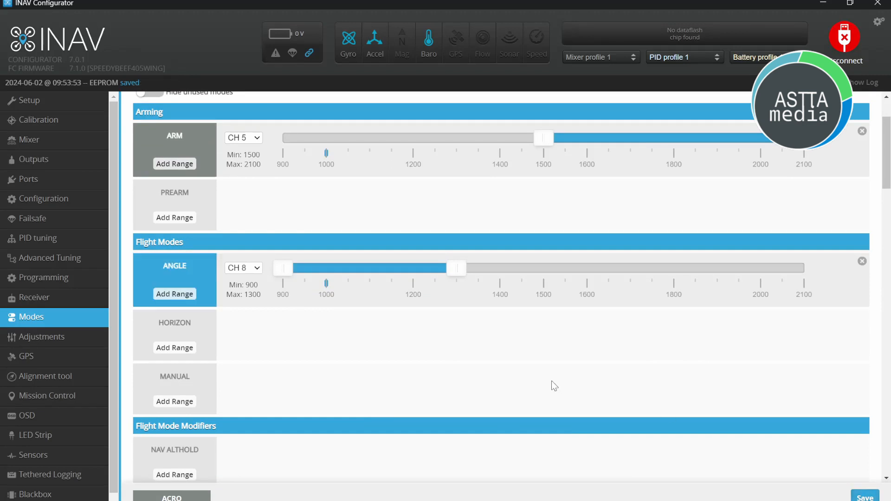
pyautogui.scroll(3, 551, 383)
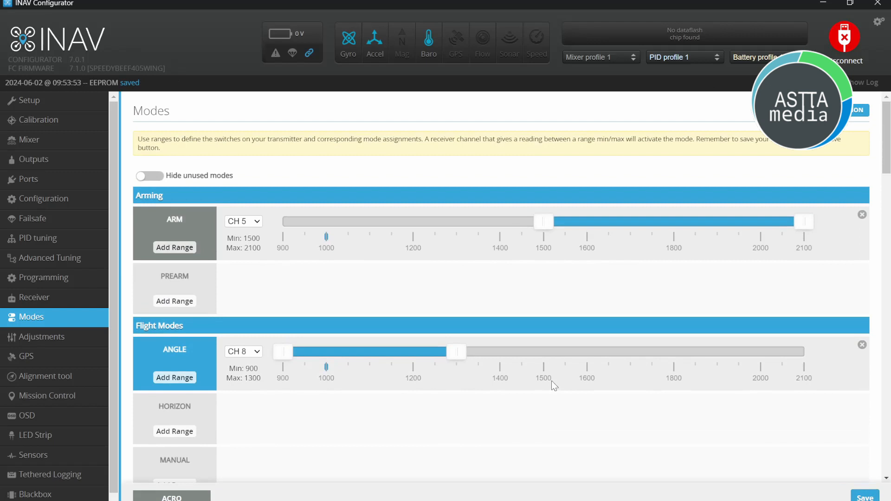
pyautogui.scroll(-10, 552, 385)
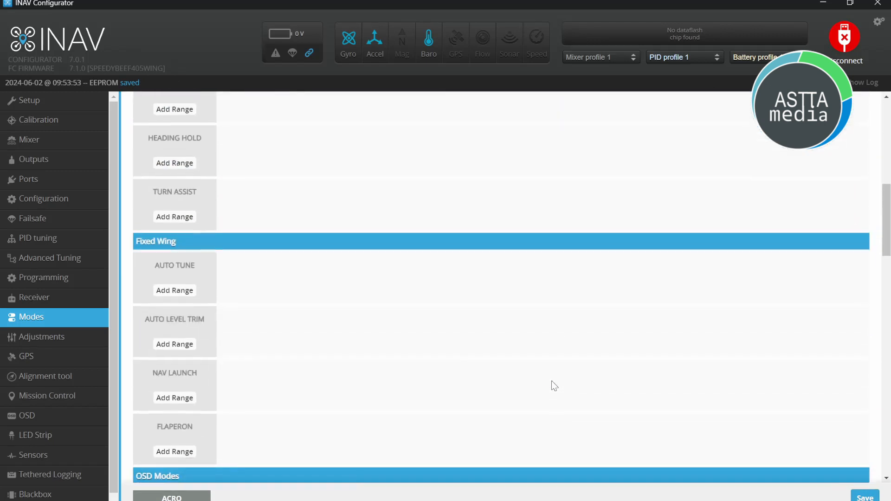
pyautogui.scroll(-2, 551, 382)
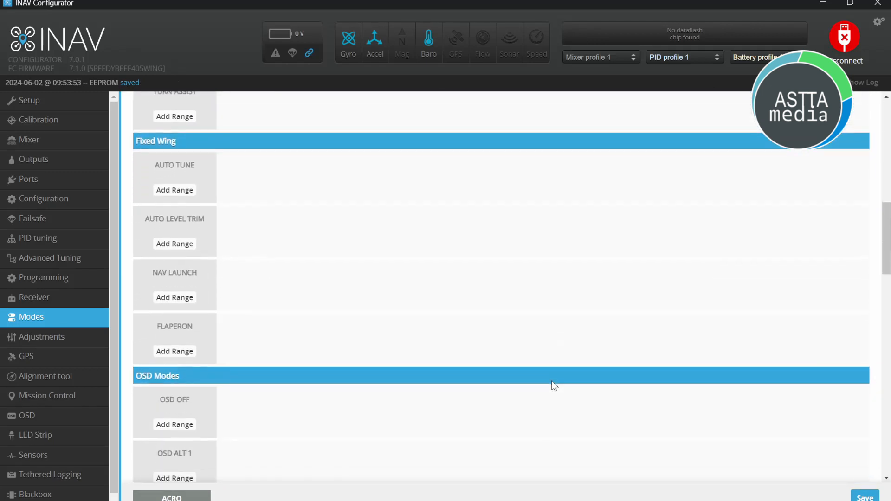
pyautogui.scroll(-2, 552, 385)
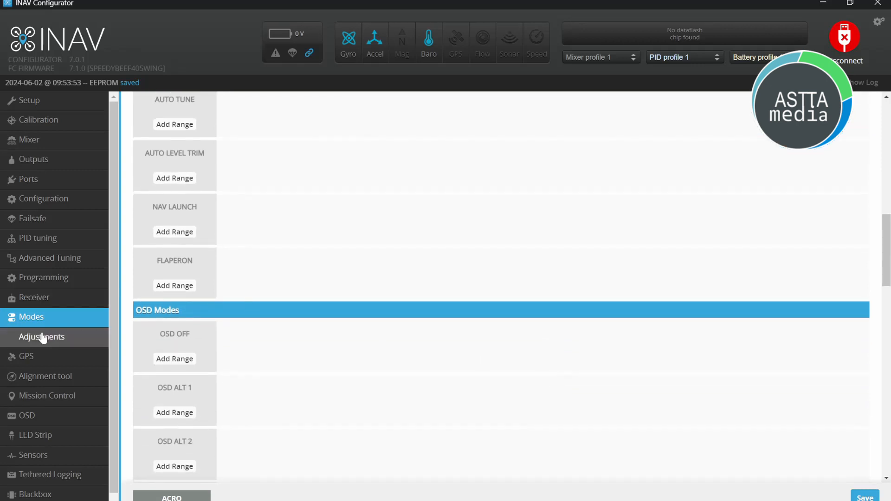
# Enable GPS for navigation and telemetry with the UBLOX7 protocol and BeiDou satellites, then save and reboot
pyautogui.click(45, 358)
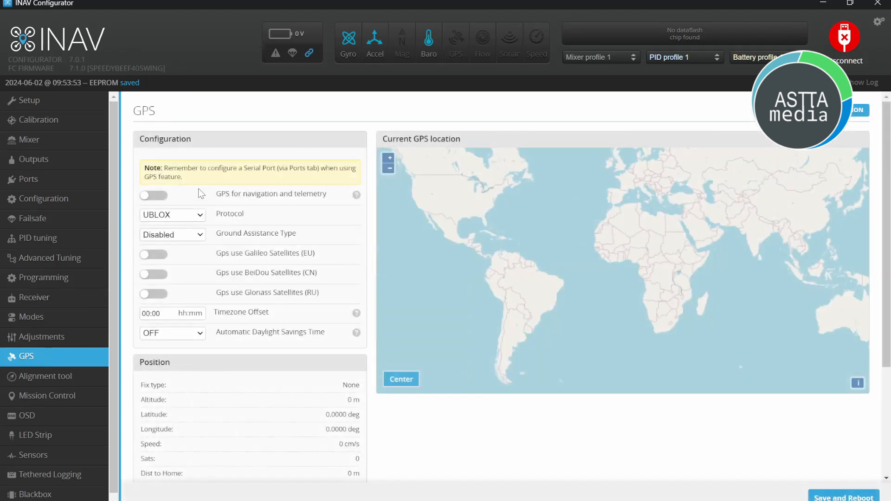
pyautogui.click(155, 200)
pyautogui.click(154, 275)
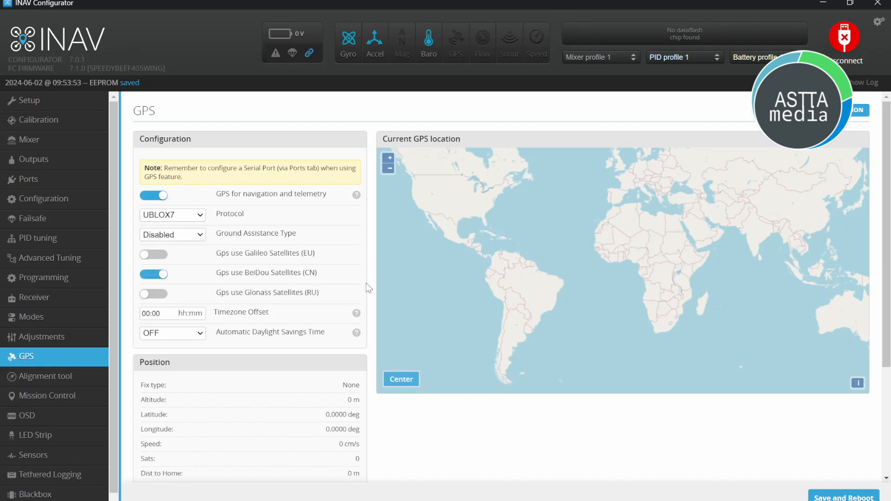
pyautogui.scroll(-4, 587, 444)
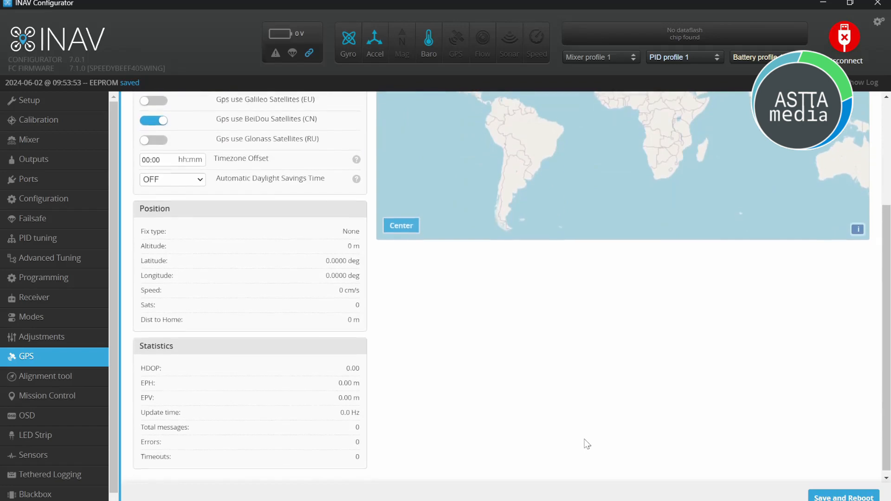
pyautogui.scroll(4, 587, 444)
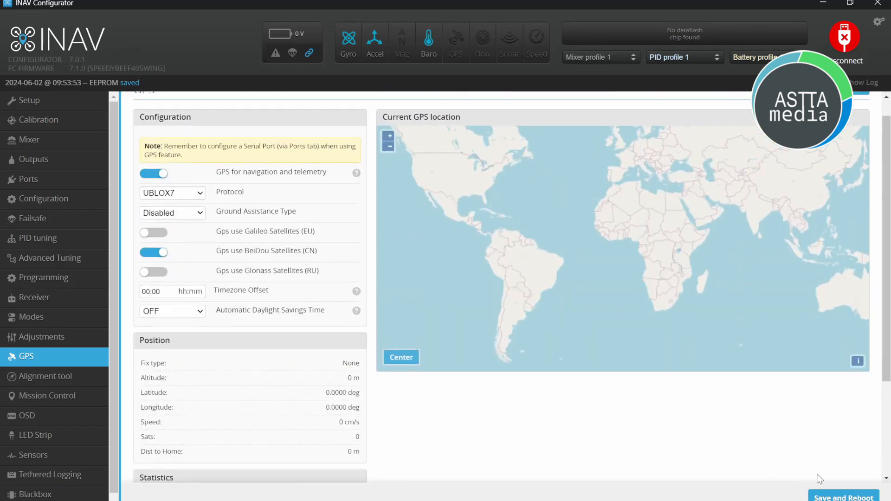
pyautogui.click(844, 497)
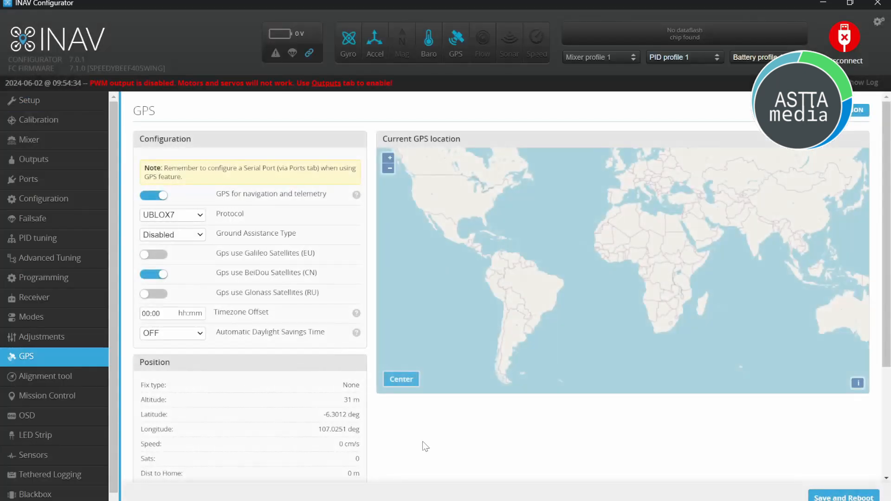
# Check the GPS fix type, satellite count, map location and statistics
pyautogui.scroll(-2, 423, 445)
pyautogui.scroll(-1, 425, 446)
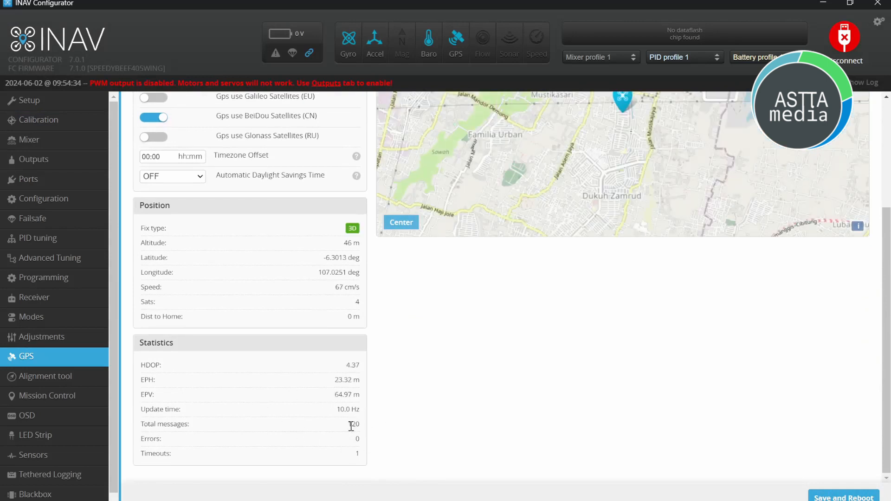
pyautogui.scroll(1, 433, 417)
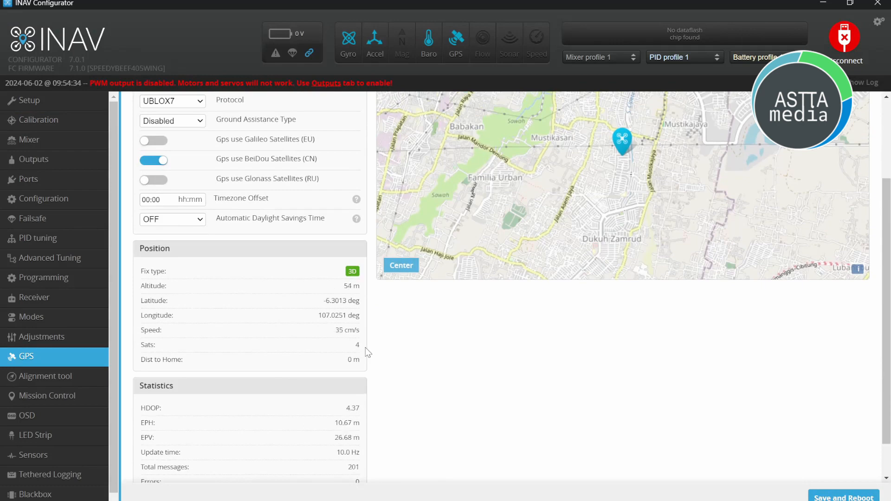
pyautogui.scroll(1, 368, 353)
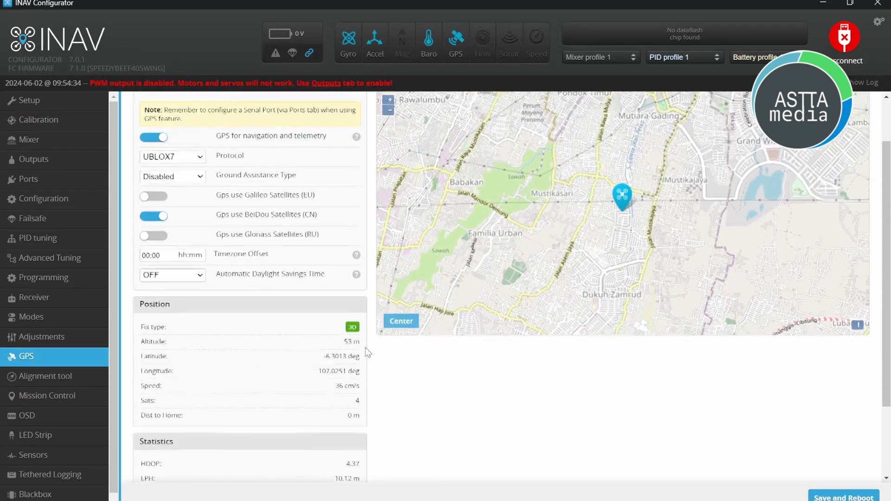
# Add a NAV RTH mode range on CH 8 from 1700 to 2100 and save the modes
pyautogui.click(39, 315)
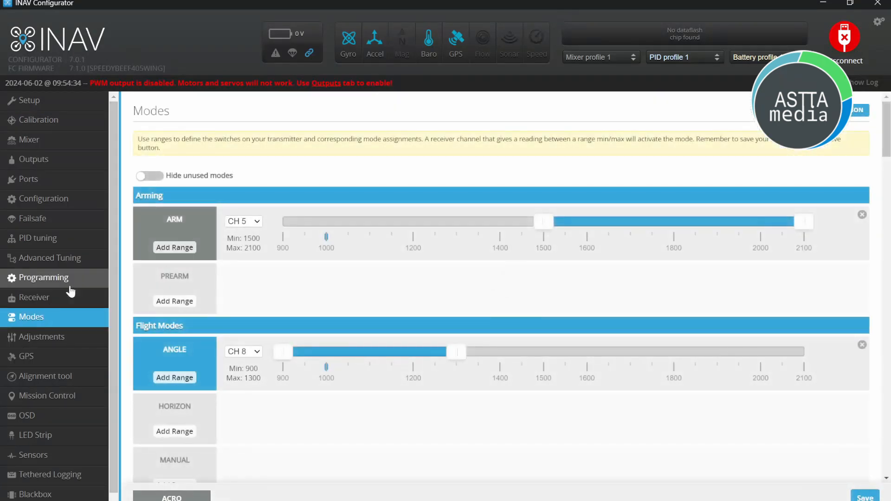
pyautogui.scroll(-6, 125, 286)
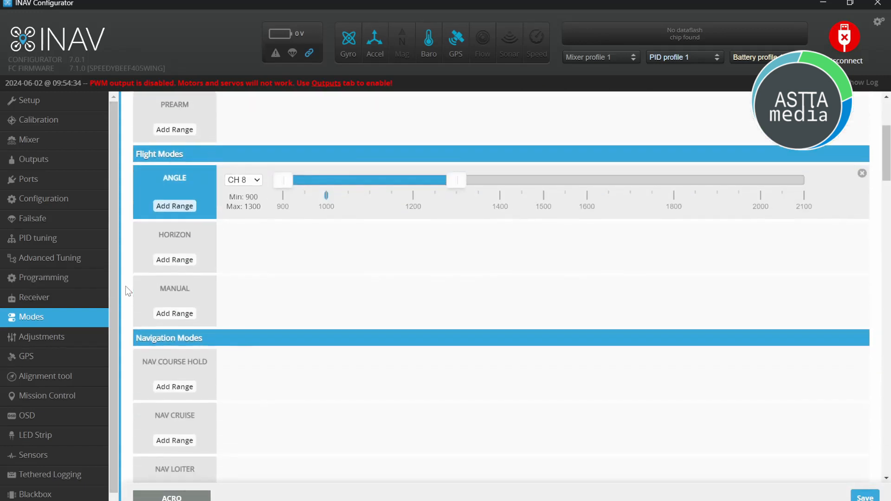
pyautogui.scroll(-1, 125, 286)
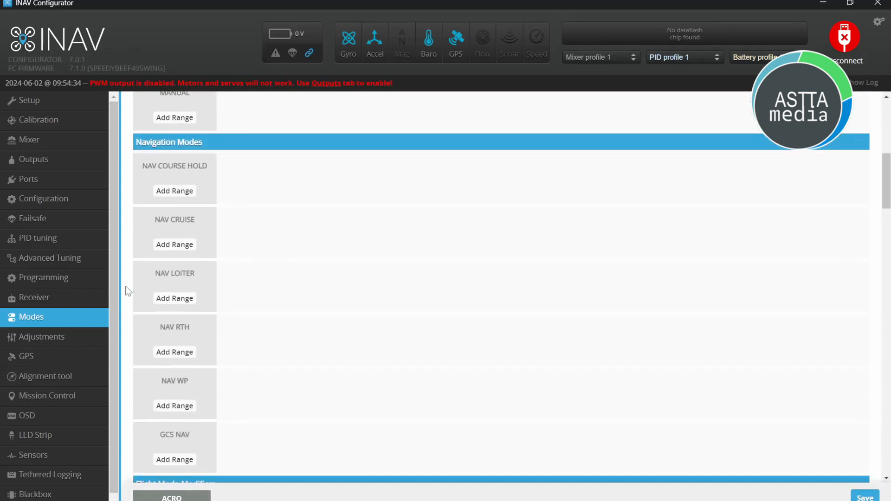
pyautogui.click(168, 354)
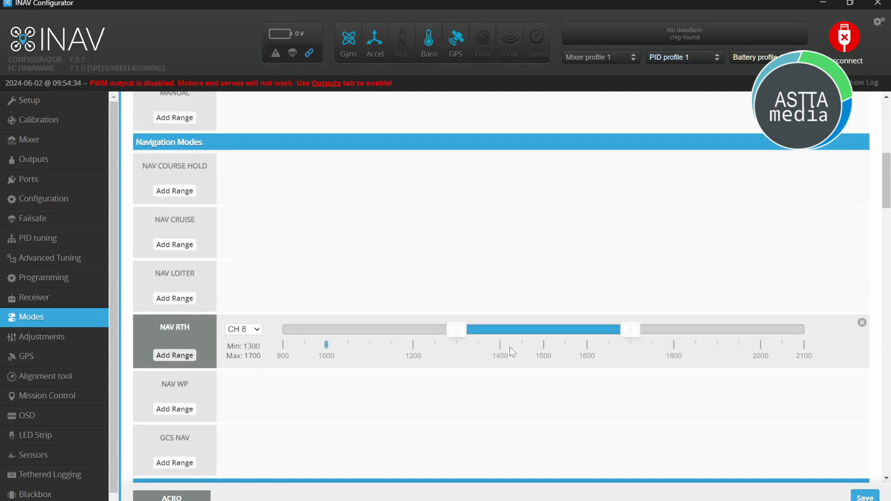
pyautogui.moveTo(630, 330); pyautogui.dragTo(820, 333)
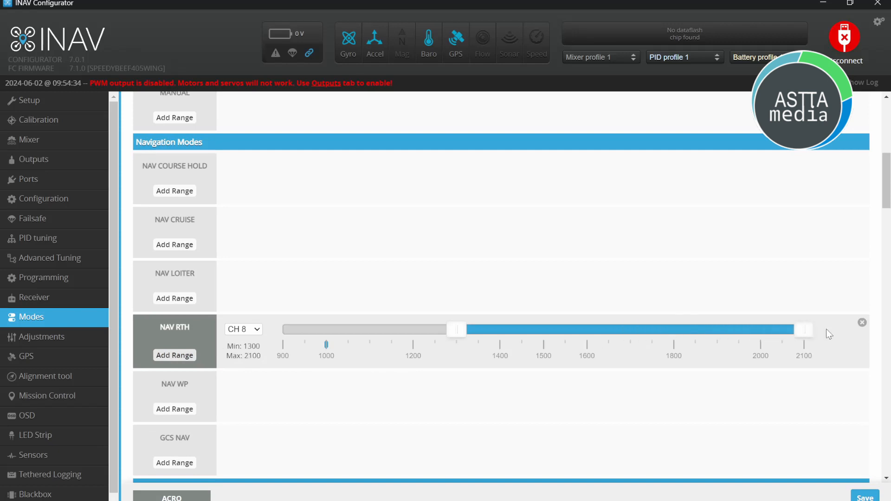
pyautogui.moveTo(449, 327); pyautogui.dragTo(623, 355)
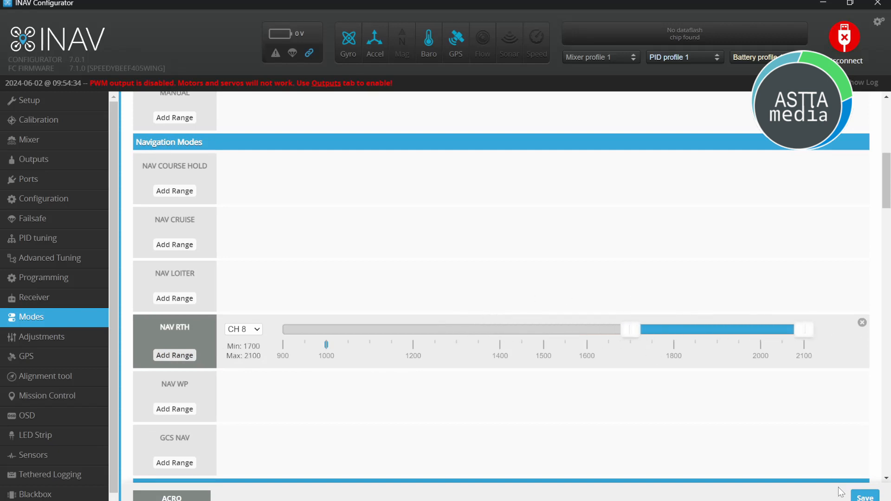
pyautogui.click(859, 497)
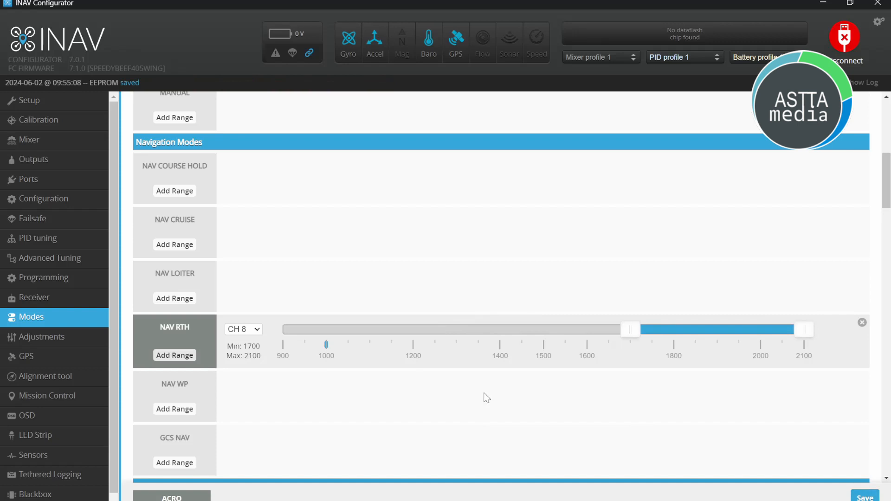
# Hide the unused modes so that only the assigned ones are listed
pyautogui.scroll(4, 486, 398)
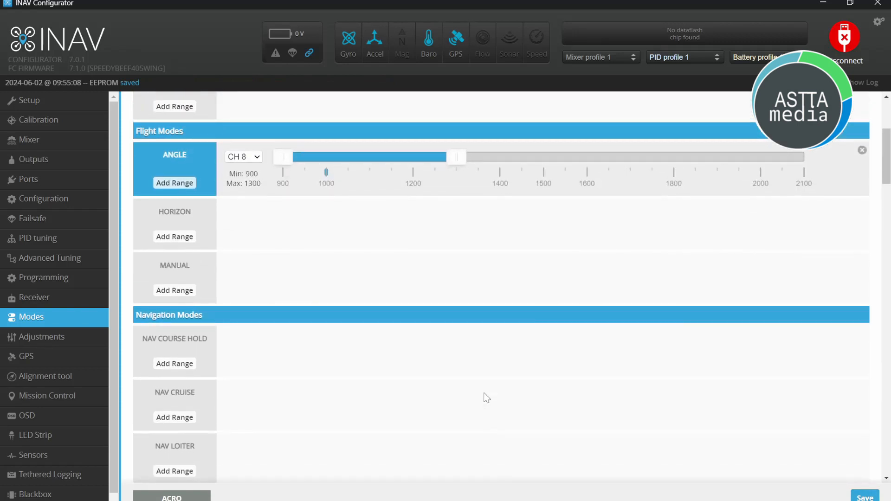
pyautogui.scroll(5, 486, 397)
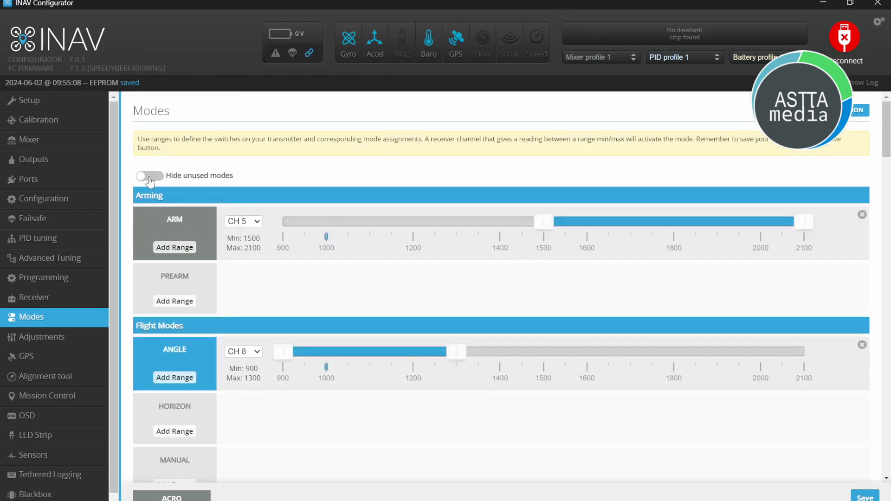
pyautogui.click(149, 176)
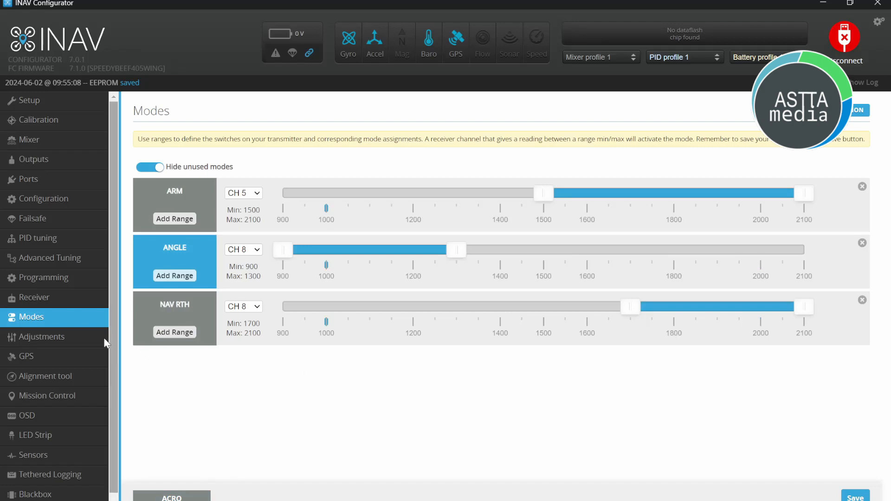
# Examine the flight controller and magnetometer orientation settings in the Alignment tool
pyautogui.click(70, 376)
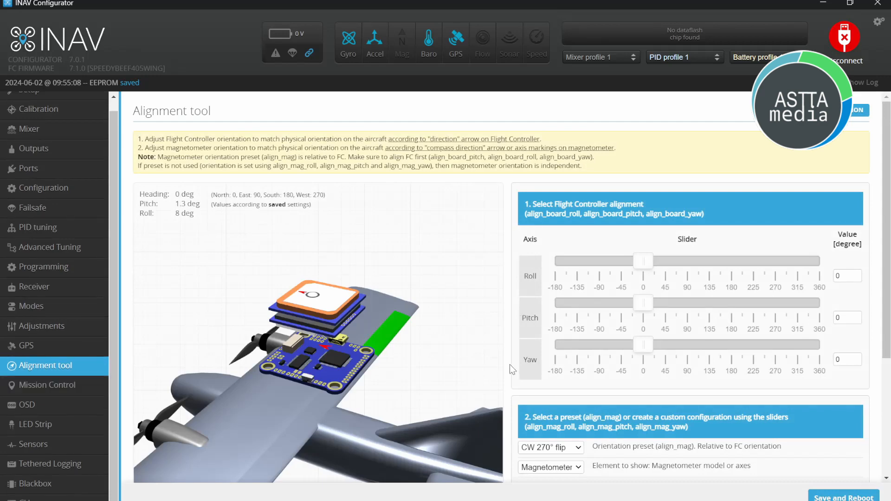
pyautogui.scroll(-4, 510, 364)
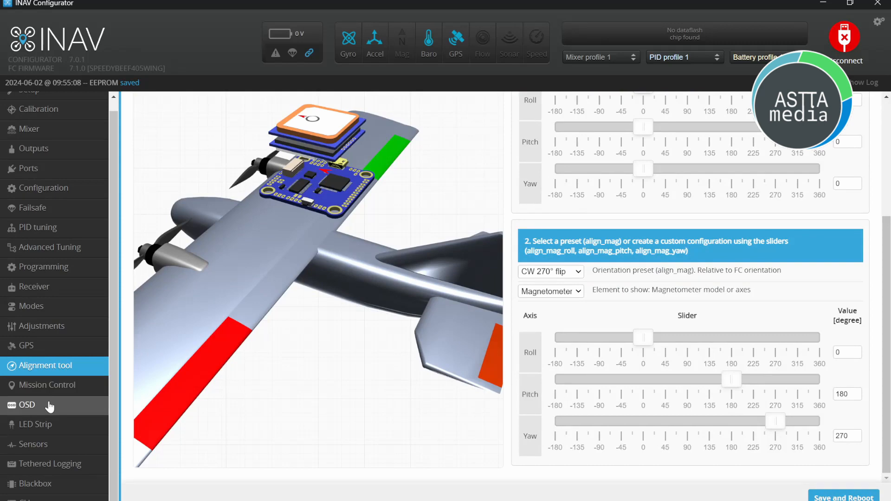
# Generate the full configuration diff in the CLI and copy it to the clipboard
pyautogui.click(58, 499)
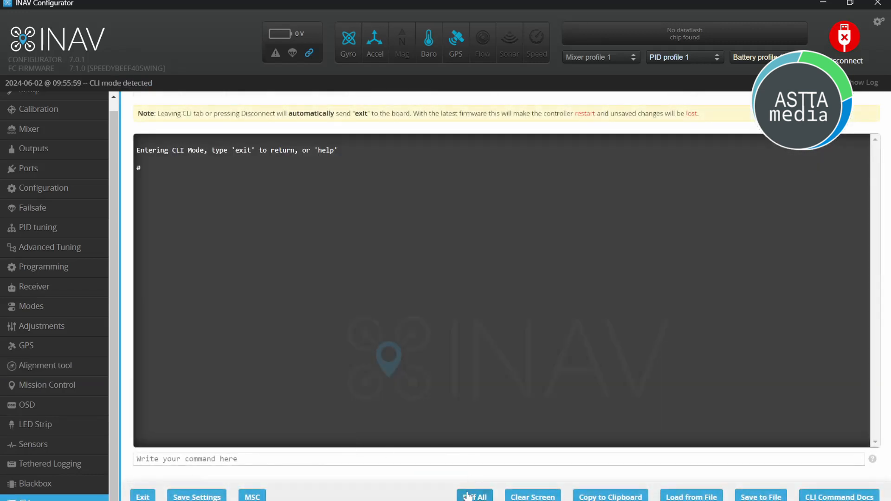
pyautogui.click(469, 497)
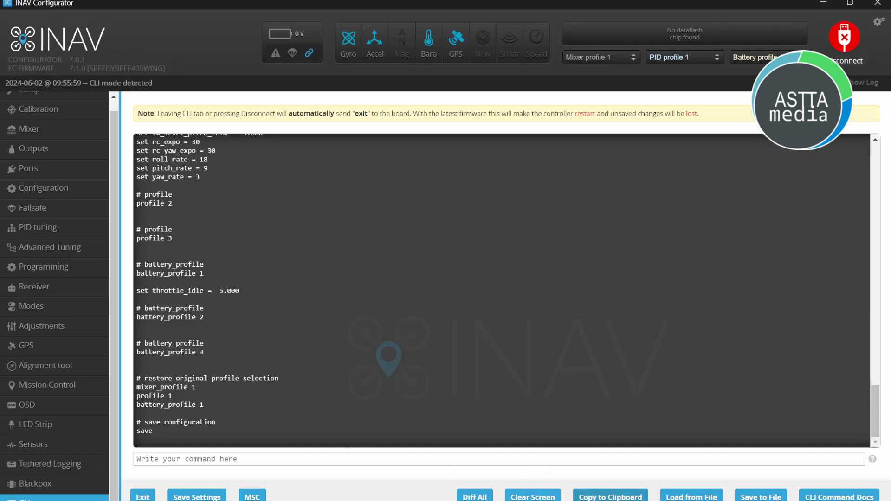
pyautogui.click(611, 497)
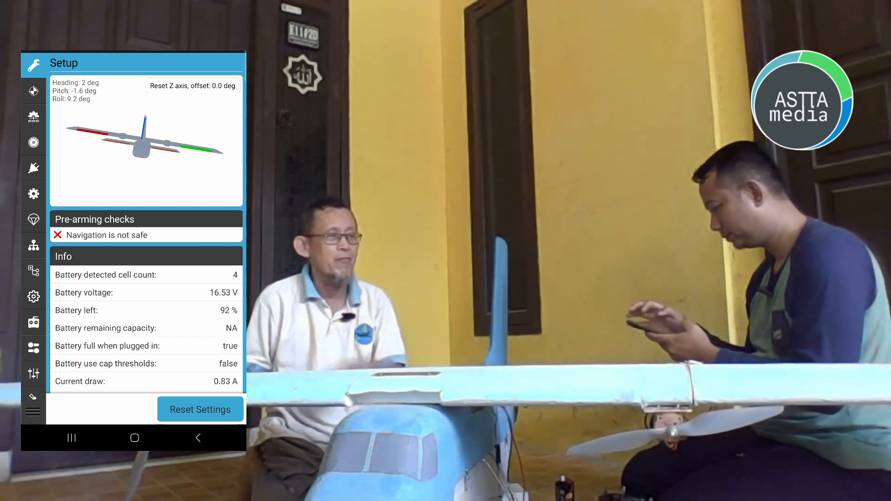
# Switch to the phone's flight controller app and check the motor and servo output settings
pyautogui.click(34, 193)
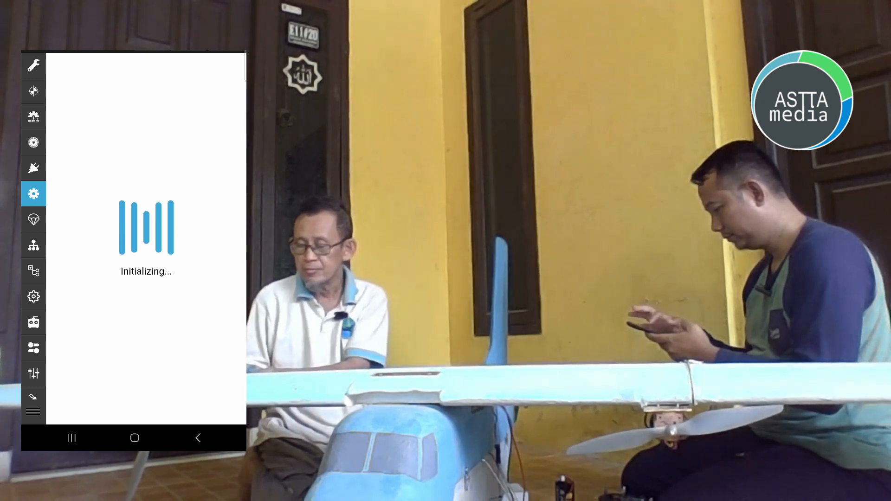
pyautogui.click(33, 142)
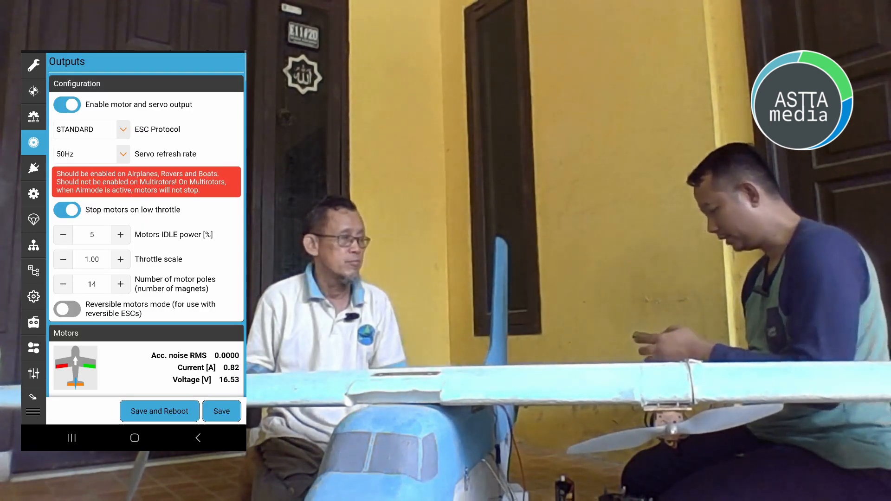
pyautogui.scroll(-5, 146, 232)
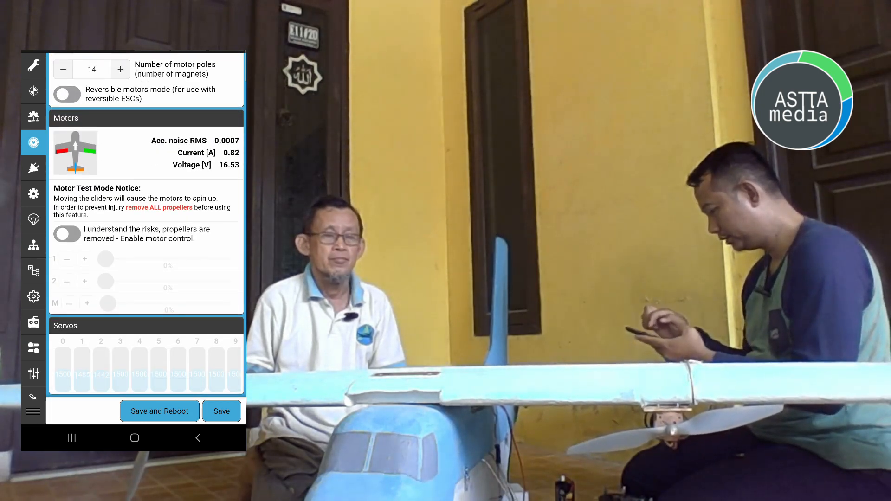
# Reverse the aileron servo in the servo mixer by setting the Stabilized Roll weight to -100
pyautogui.click(34, 117)
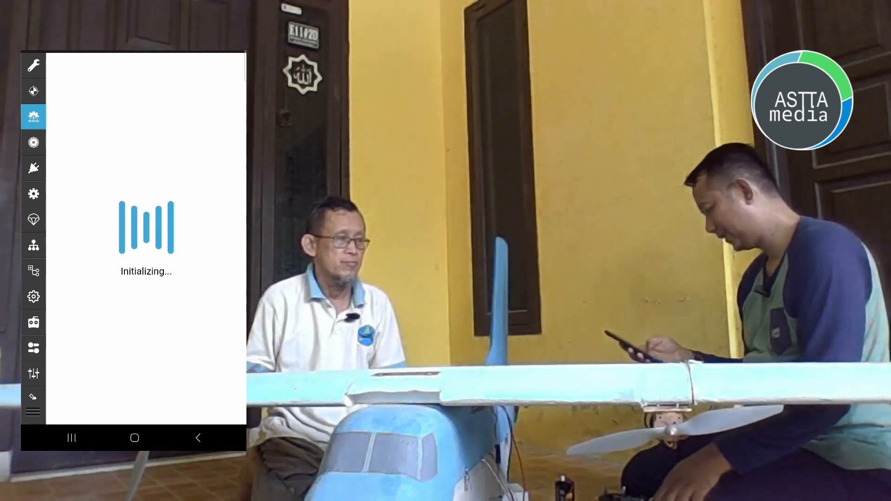
pyautogui.scroll(-10, 146, 232)
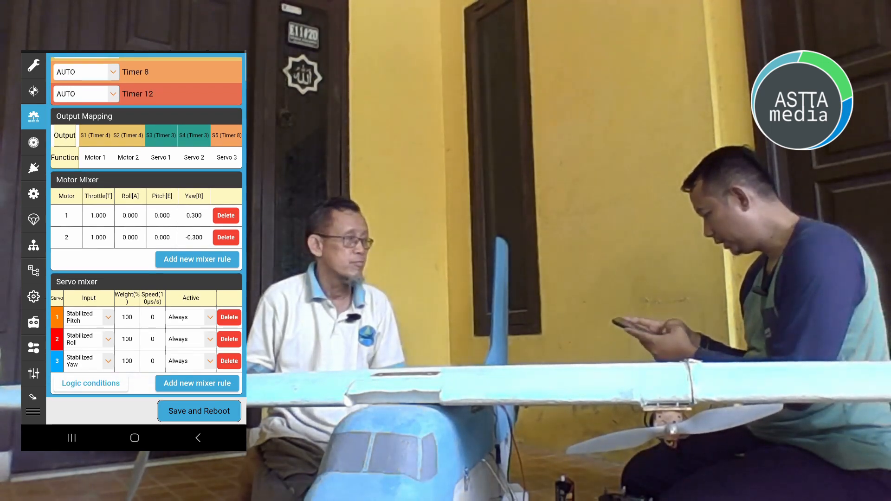
pyautogui.click(127, 317)
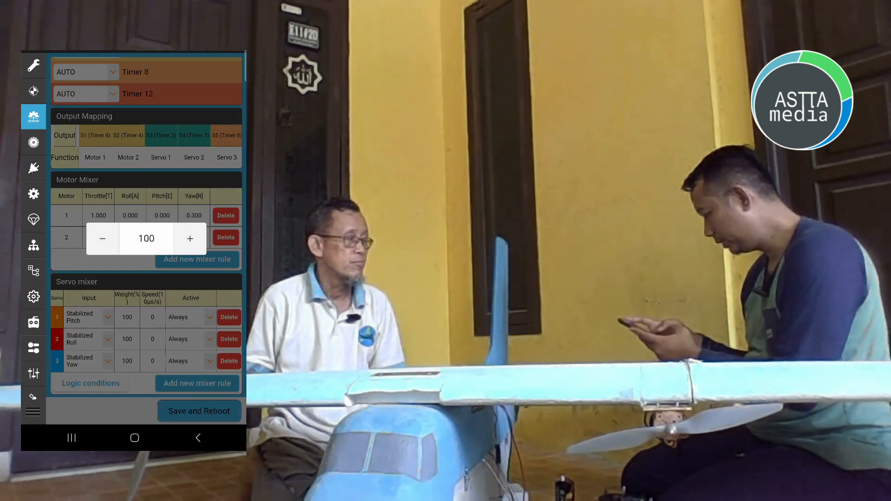
pyautogui.click(146, 239)
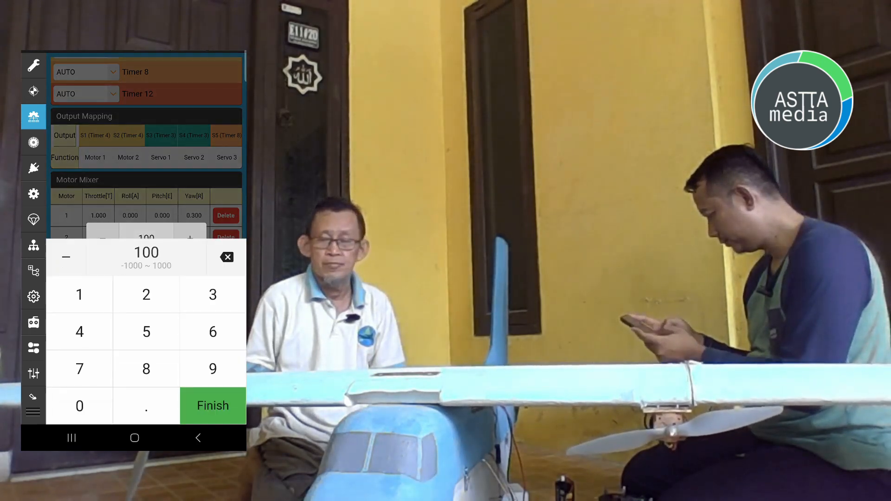
pyautogui.click(65, 257)
pyautogui.click(213, 406)
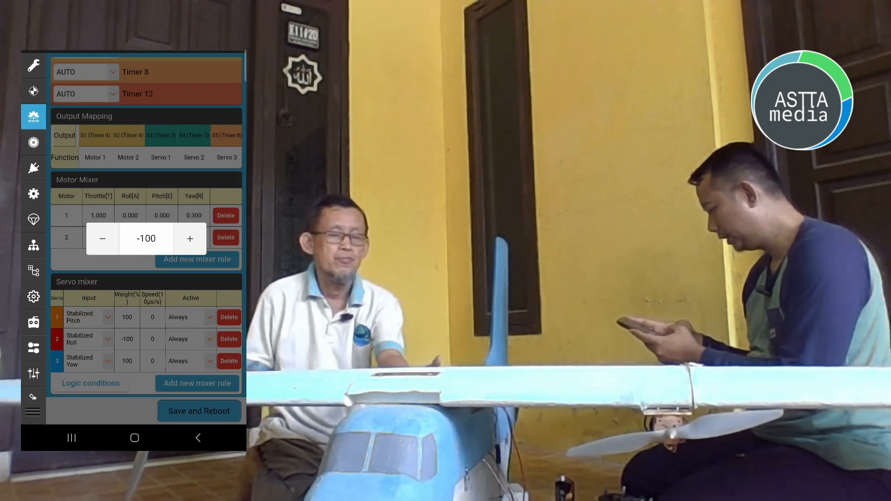
pyautogui.click(146, 283)
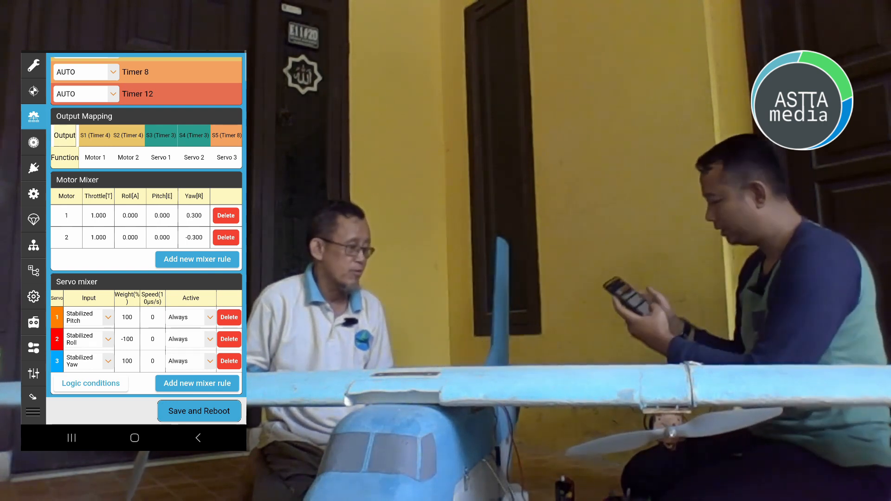
# Set the Stabilized Pitch weight in the servo mixer to -100
pyautogui.click(127, 317)
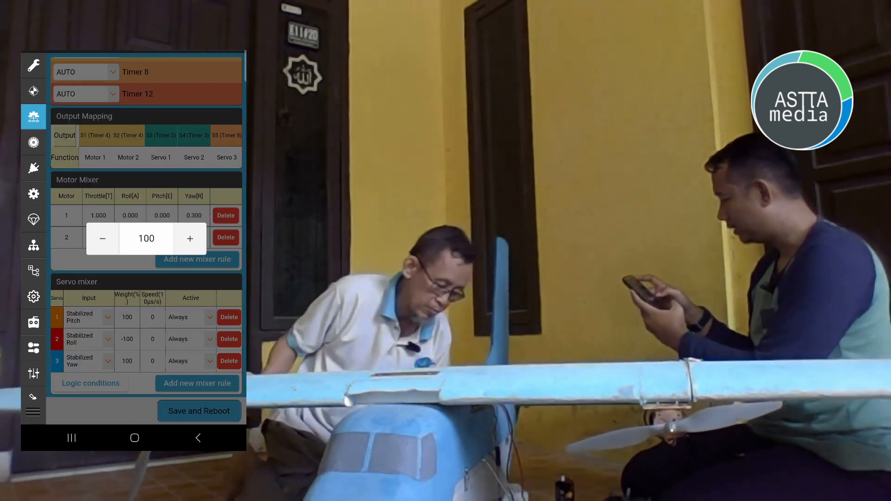
pyautogui.click(146, 239)
pyautogui.click(65, 257)
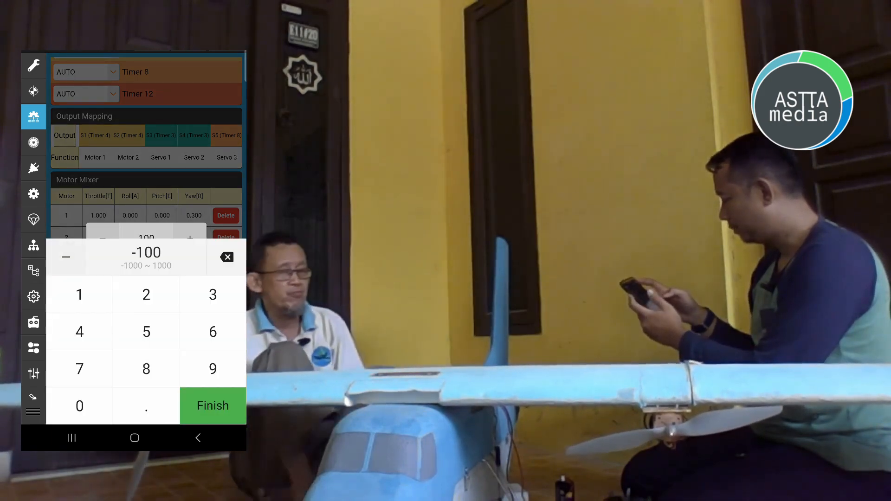
pyautogui.click(213, 405)
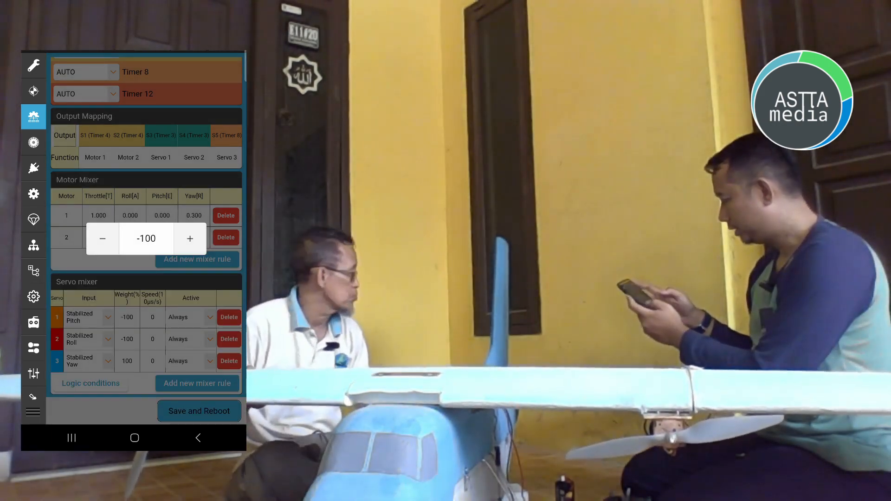
pyautogui.click(147, 282)
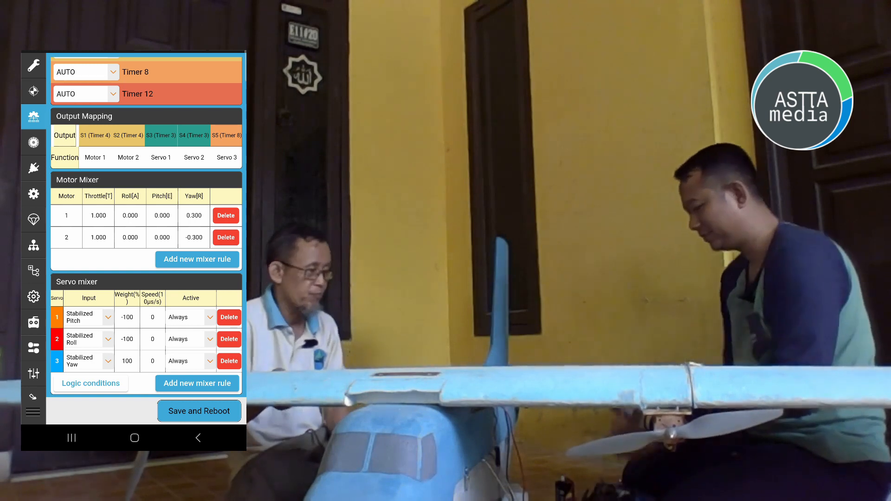
# Set the Stabilized Yaw weight in the servo mixer to -100, then save the mixer and reboot the flight controller
pyautogui.click(127, 361)
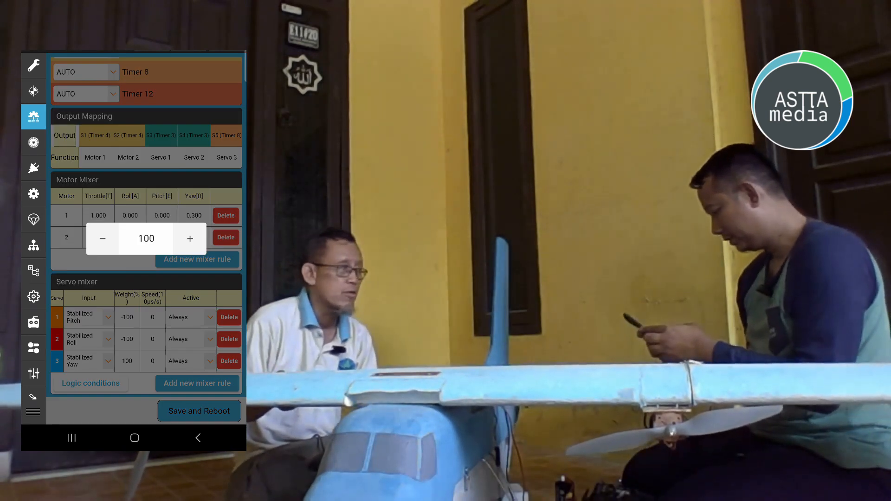
pyautogui.click(146, 237)
pyautogui.click(66, 257)
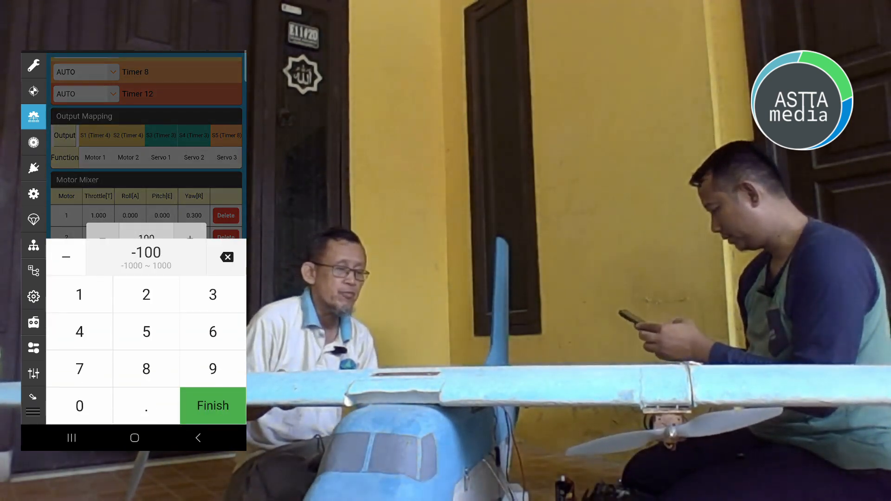
pyautogui.click(213, 405)
pyautogui.click(146, 297)
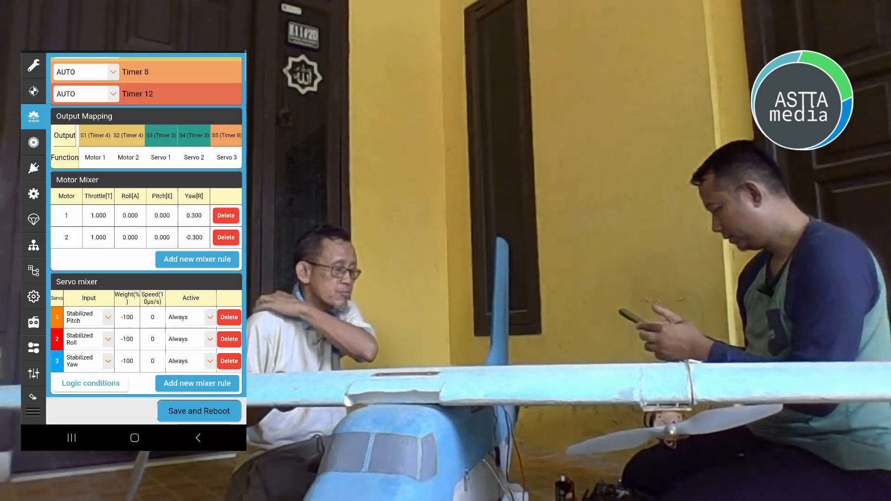
pyautogui.scroll(5, 146, 223)
pyautogui.scroll(-5, 146, 223)
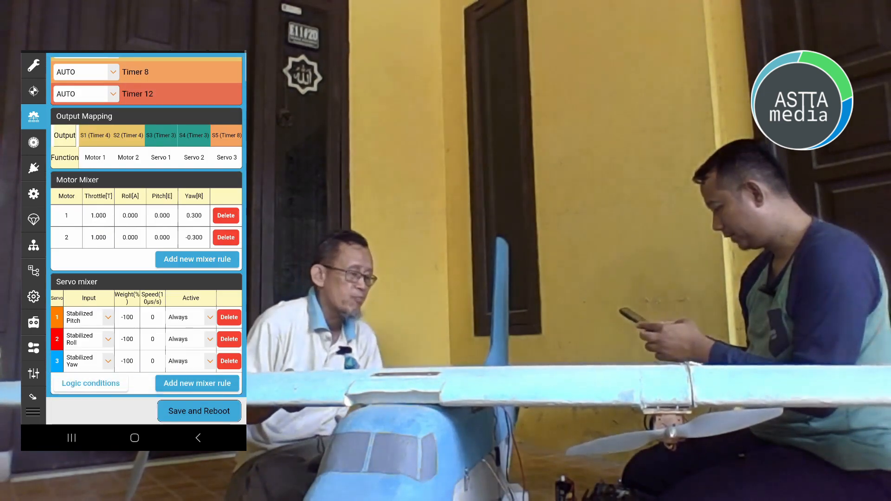
pyautogui.click(199, 411)
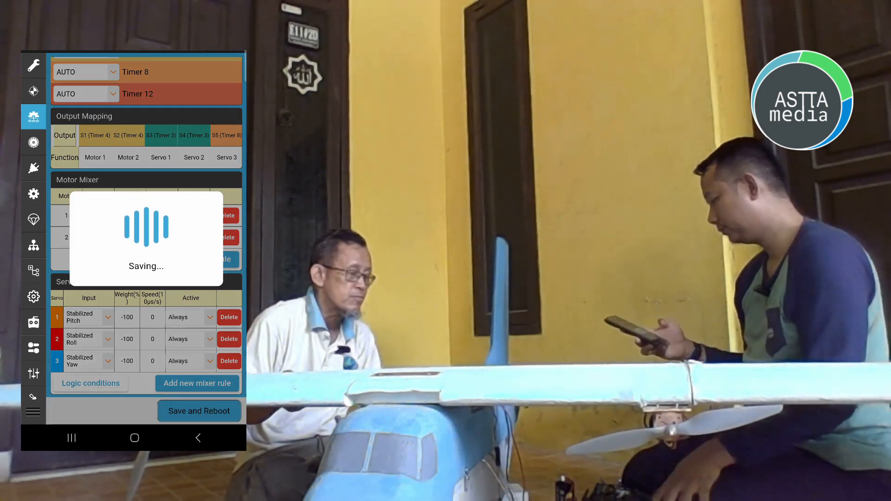